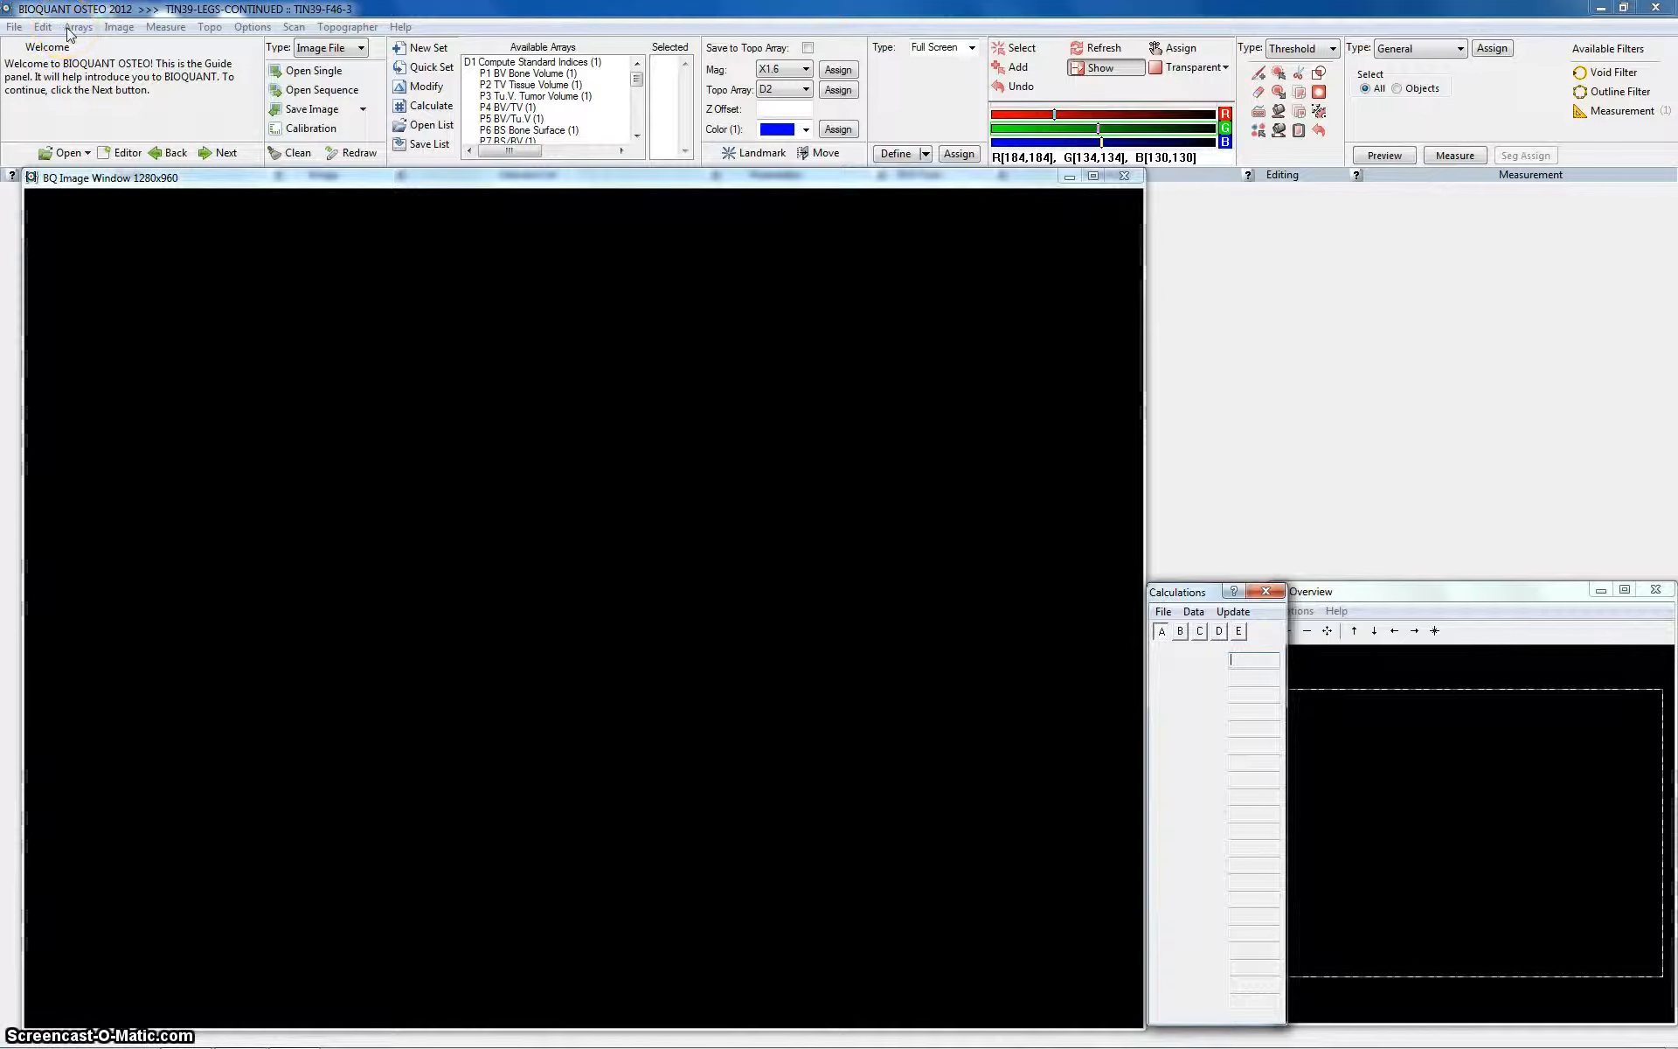
Open the QImaging camera to show the microscope's live slide image
{"action": "left_click", "coordinate": [118, 27]}
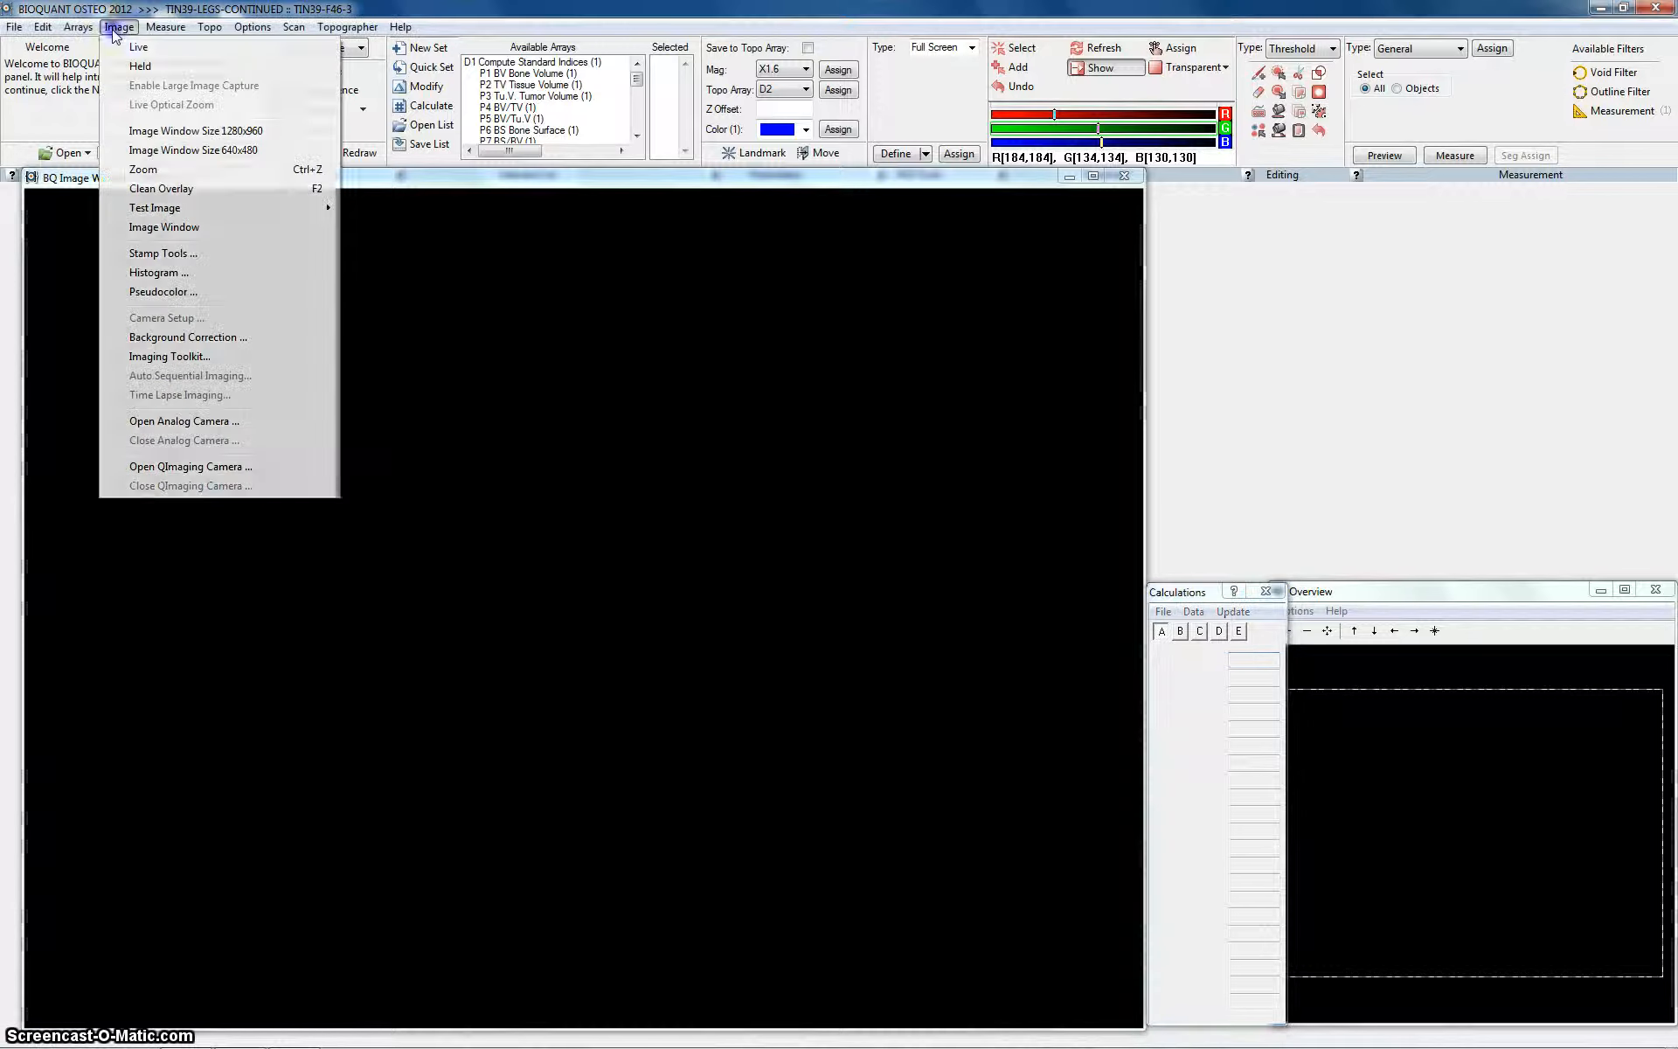
{"action": "mouse_move", "coordinate": [165, 27]}
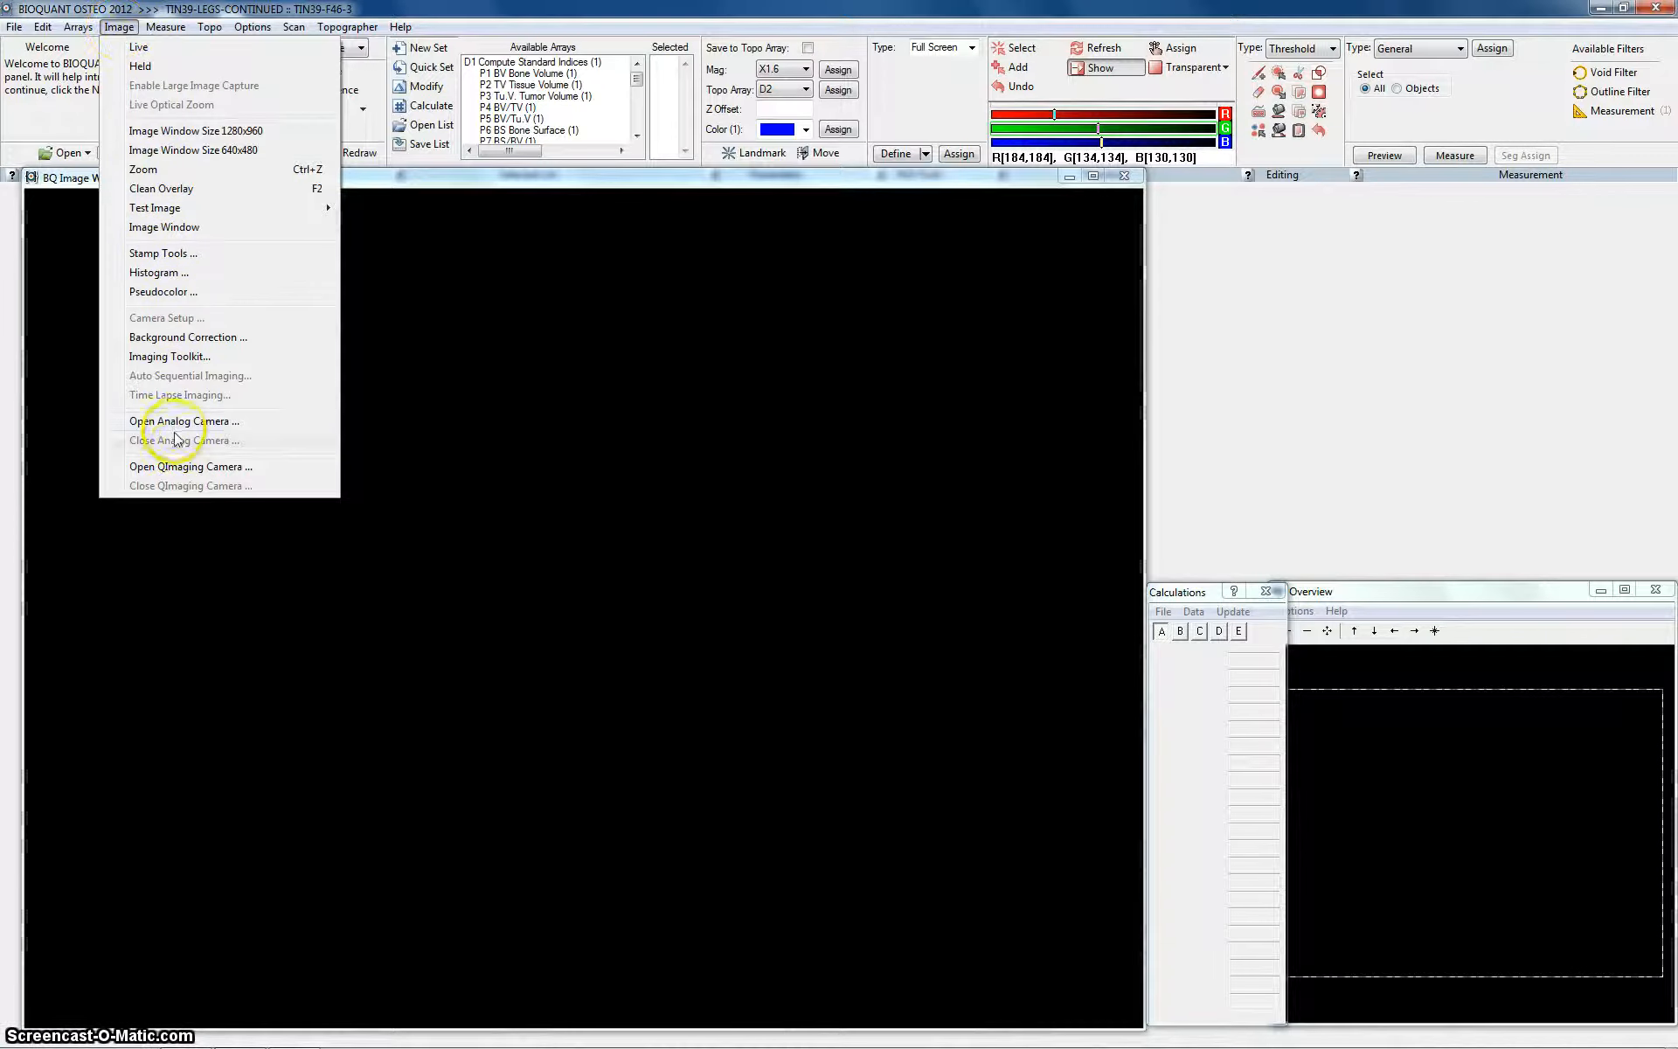
{"action": "left_click", "coordinate": [175, 467]}
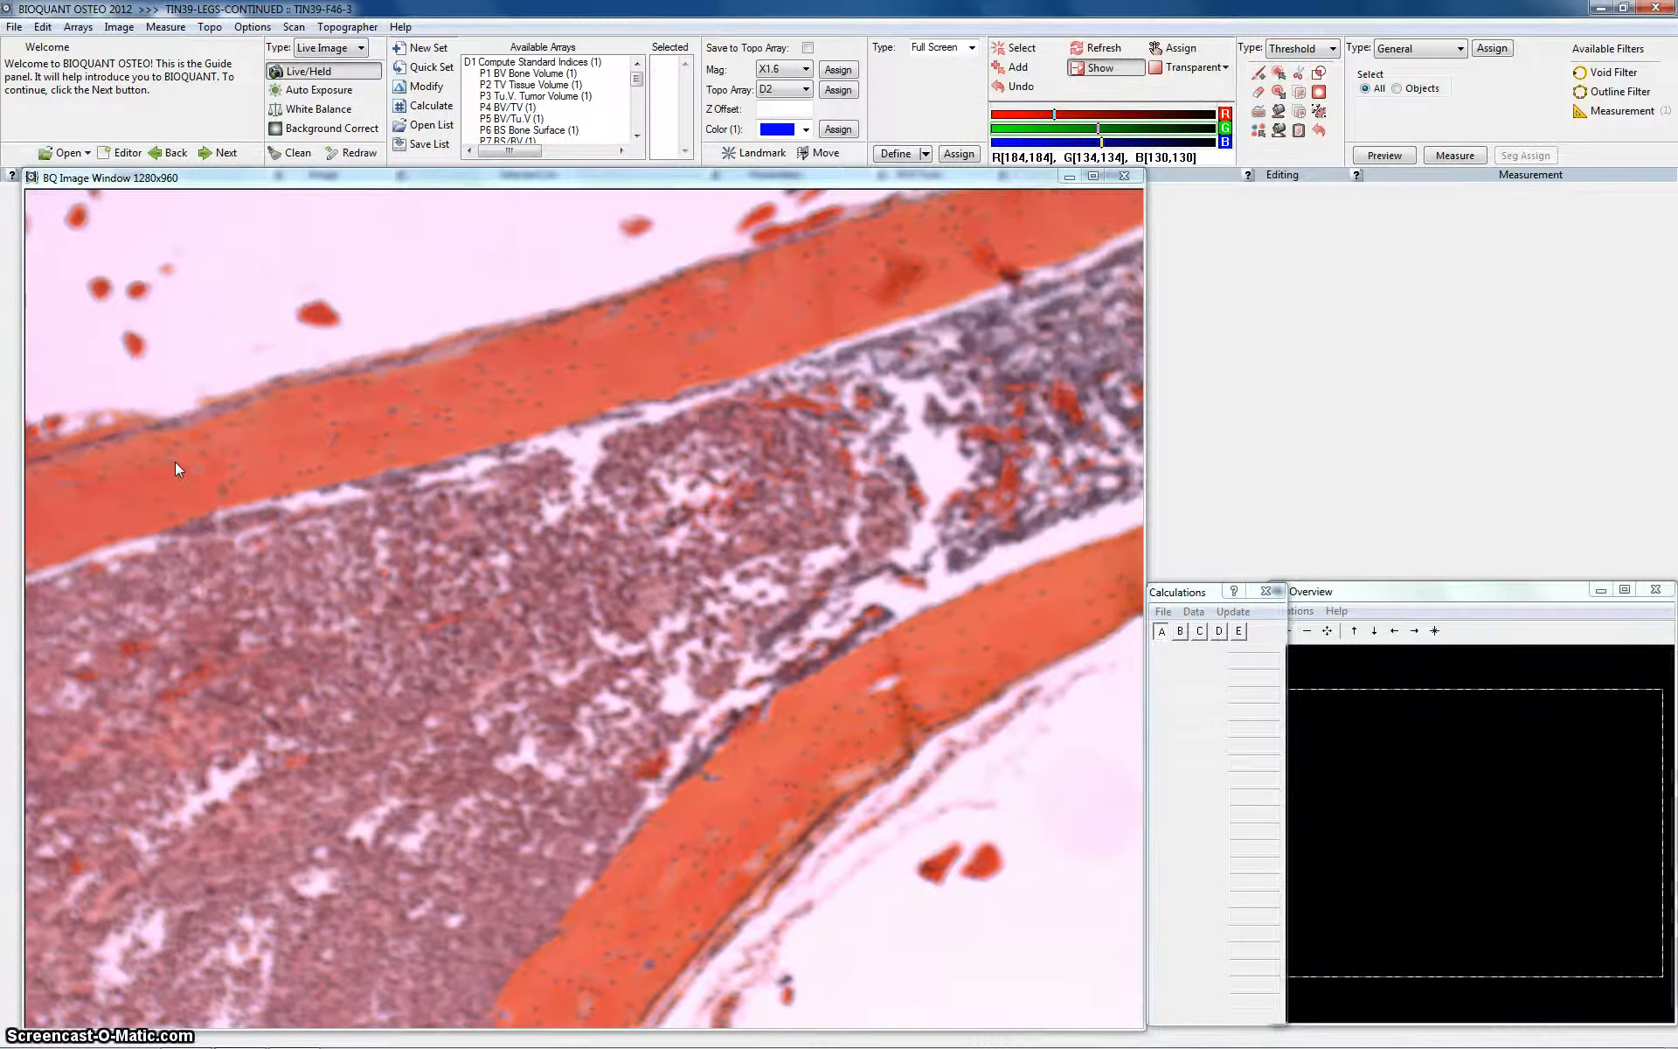
Apply automatic exposure and white balance to the live image on a blank area of the slide
{"action": "left_click", "coordinate": [197, 548]}
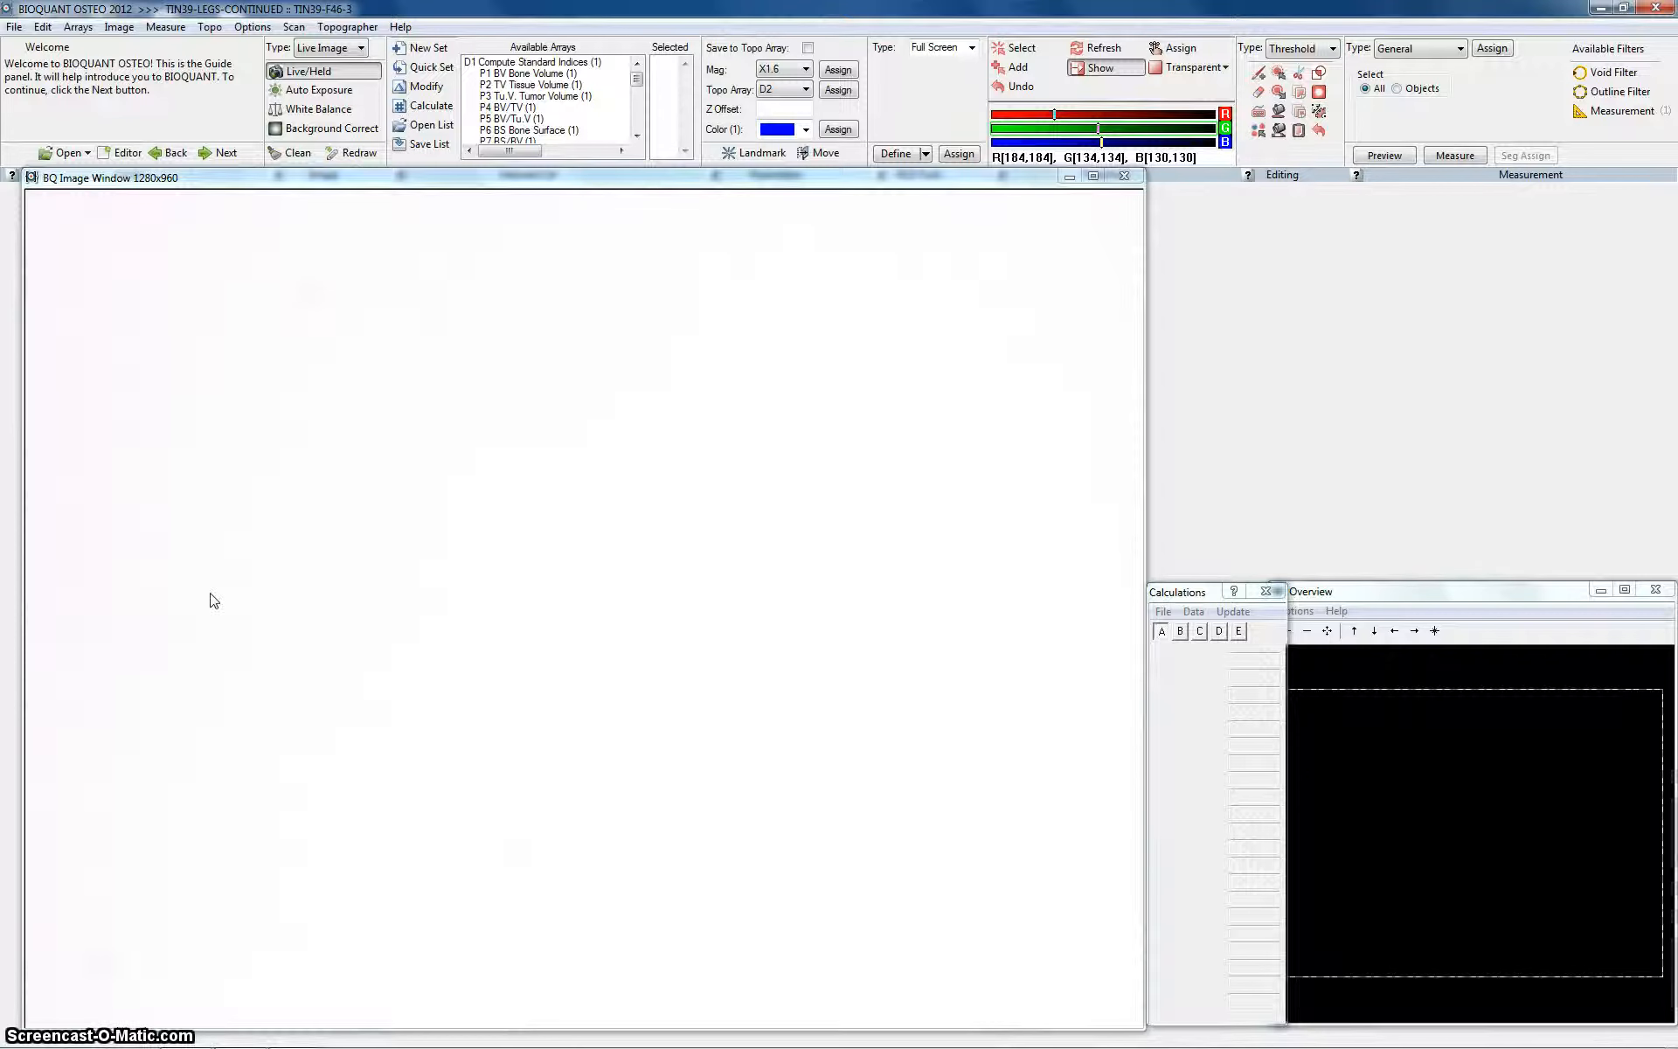
{"action": "left_click", "coordinate": [324, 91]}
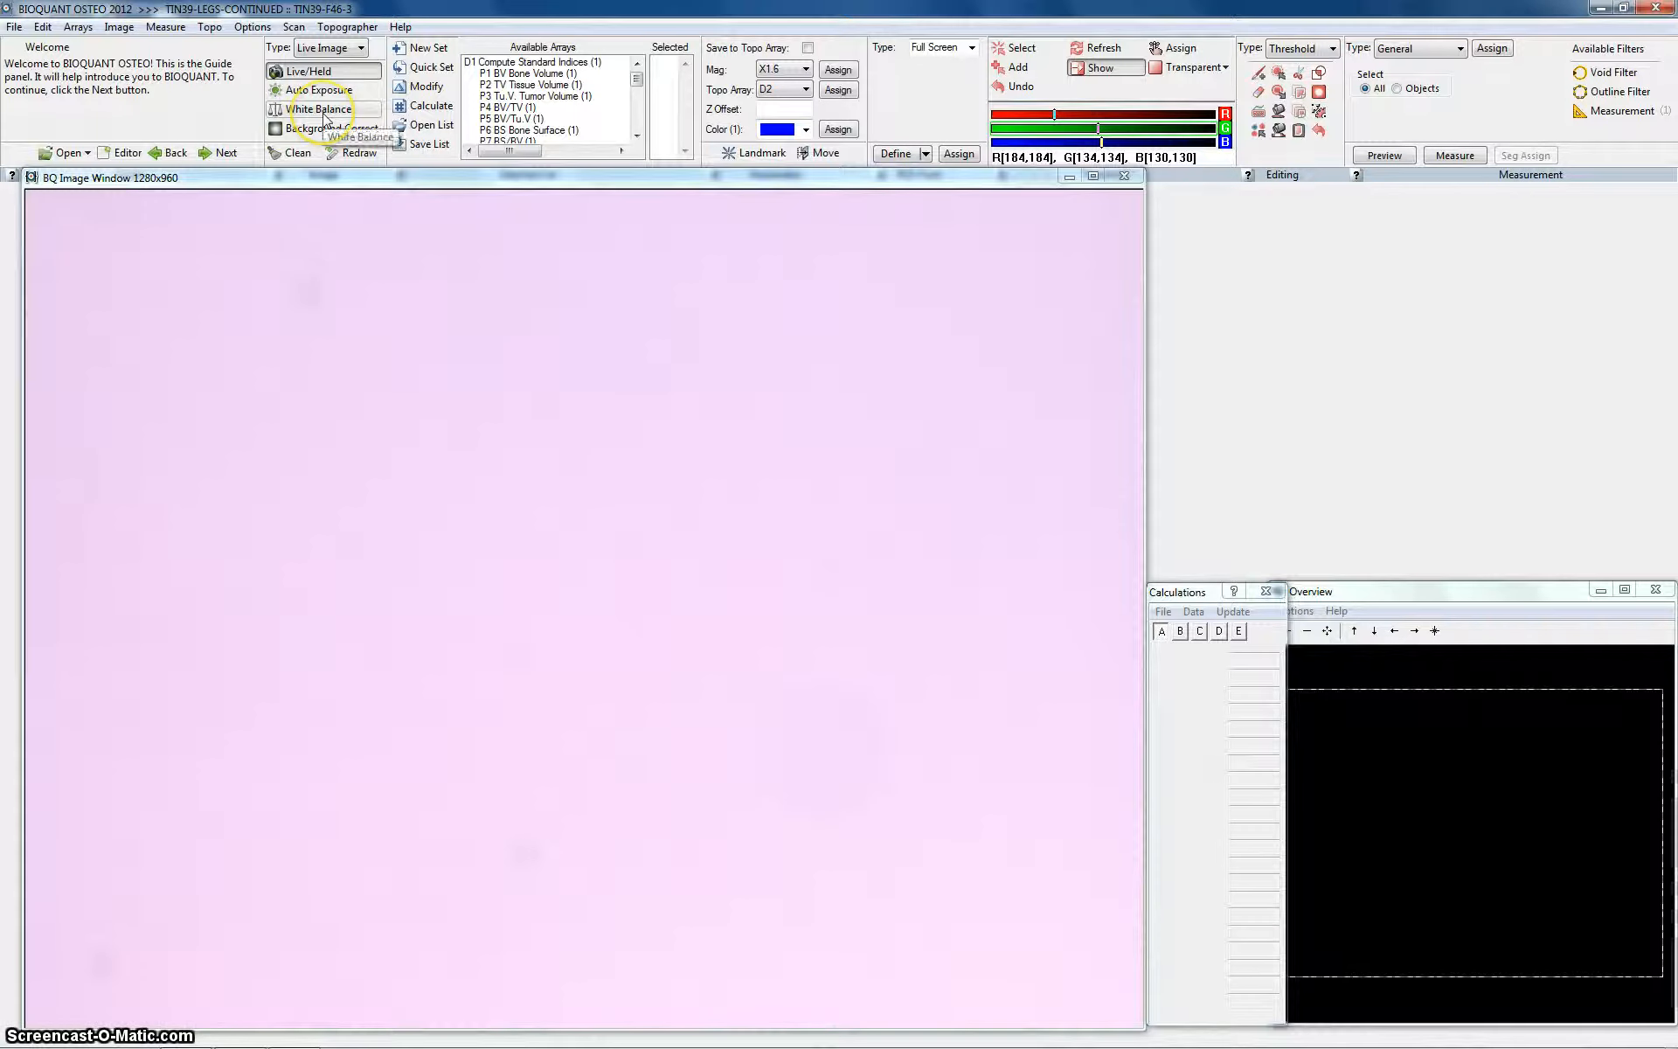
{"action": "left_click", "coordinate": [324, 114]}
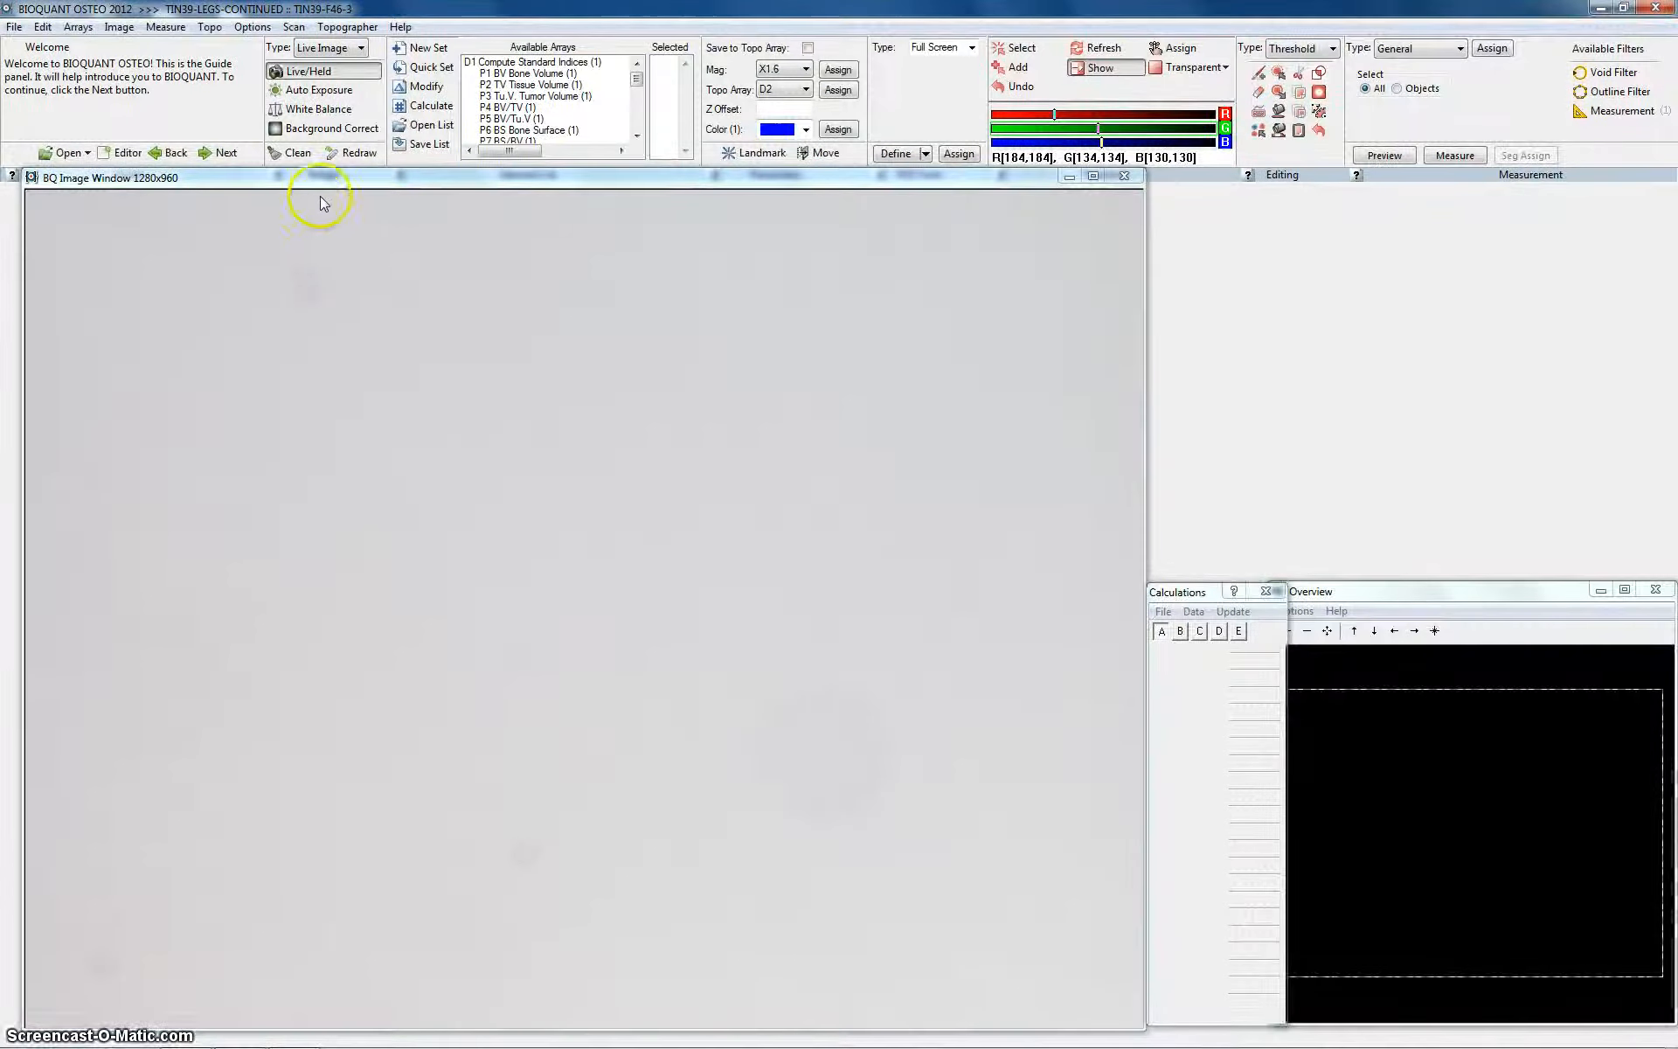
Save the full blank field as the background correction source and enable background correction for the image
{"action": "left_click", "coordinate": [313, 128]}
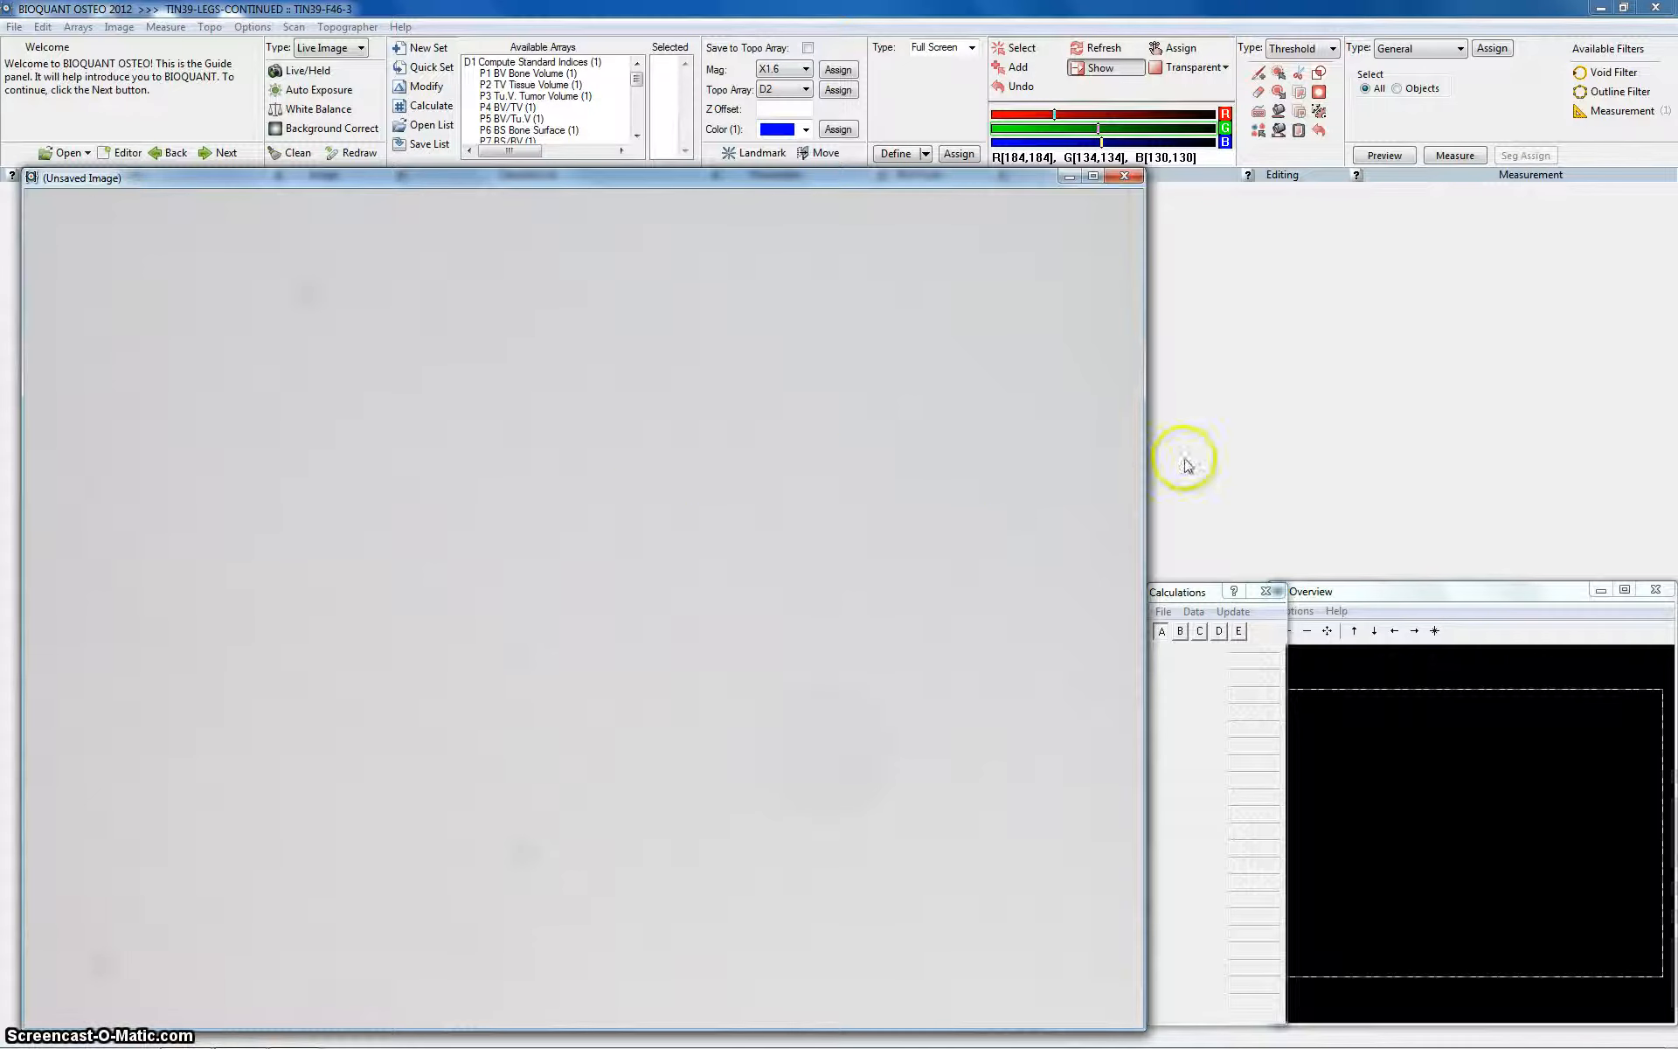
{"action": "left_click_drag", "start_coordinate": [994, 188], "coordinate": [1017, 535]}
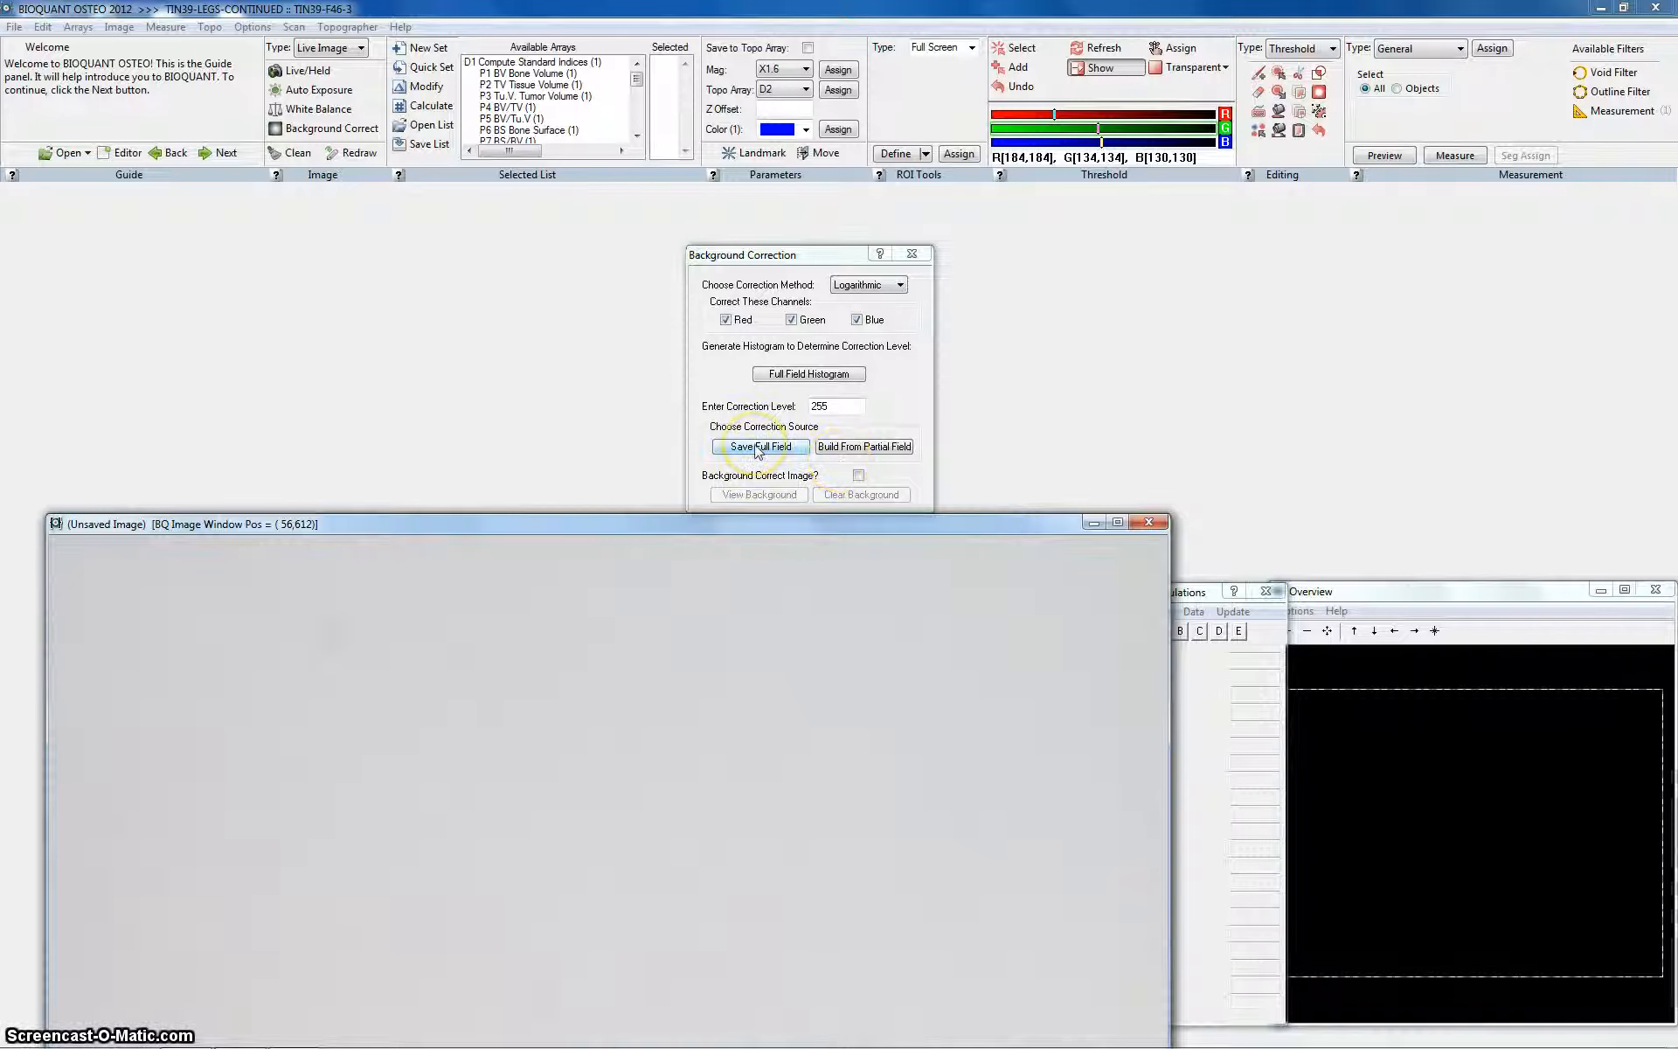
{"action": "left_click_drag", "start_coordinate": [795, 256], "coordinate": [1364, 218]}
{"action": "left_click", "coordinate": [1315, 407]}
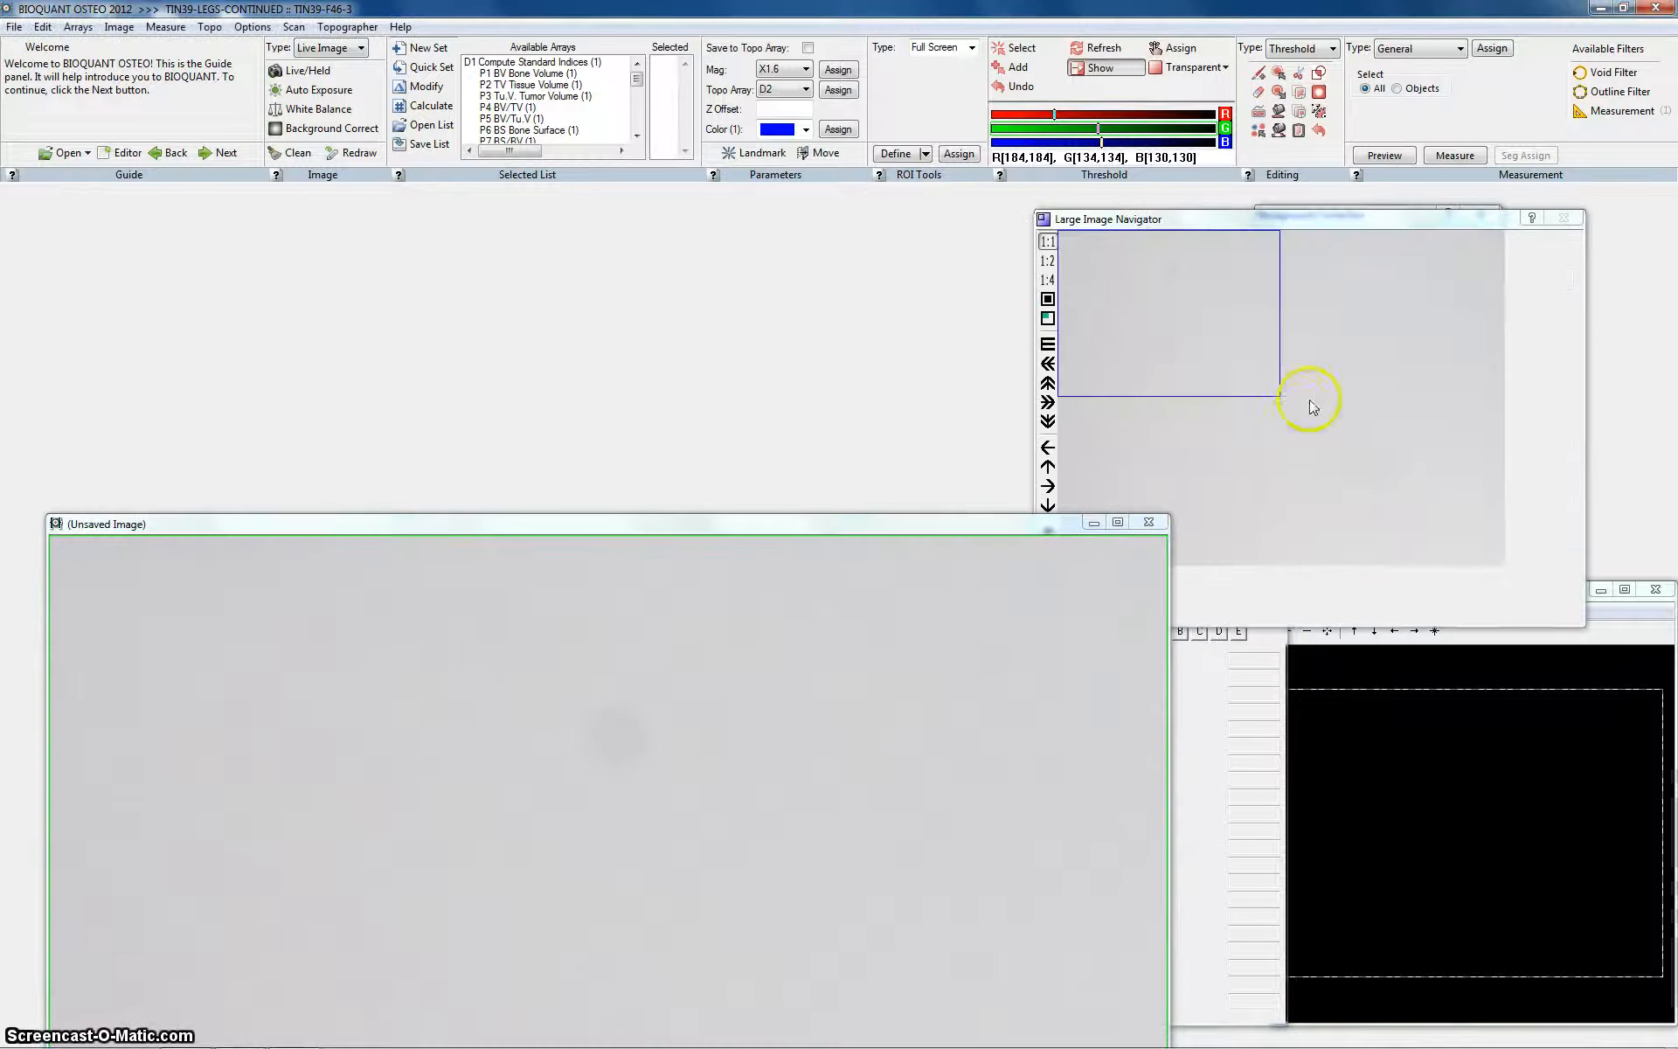
{"action": "left_click_drag", "start_coordinate": [1244, 224], "coordinate": [1281, 692]}
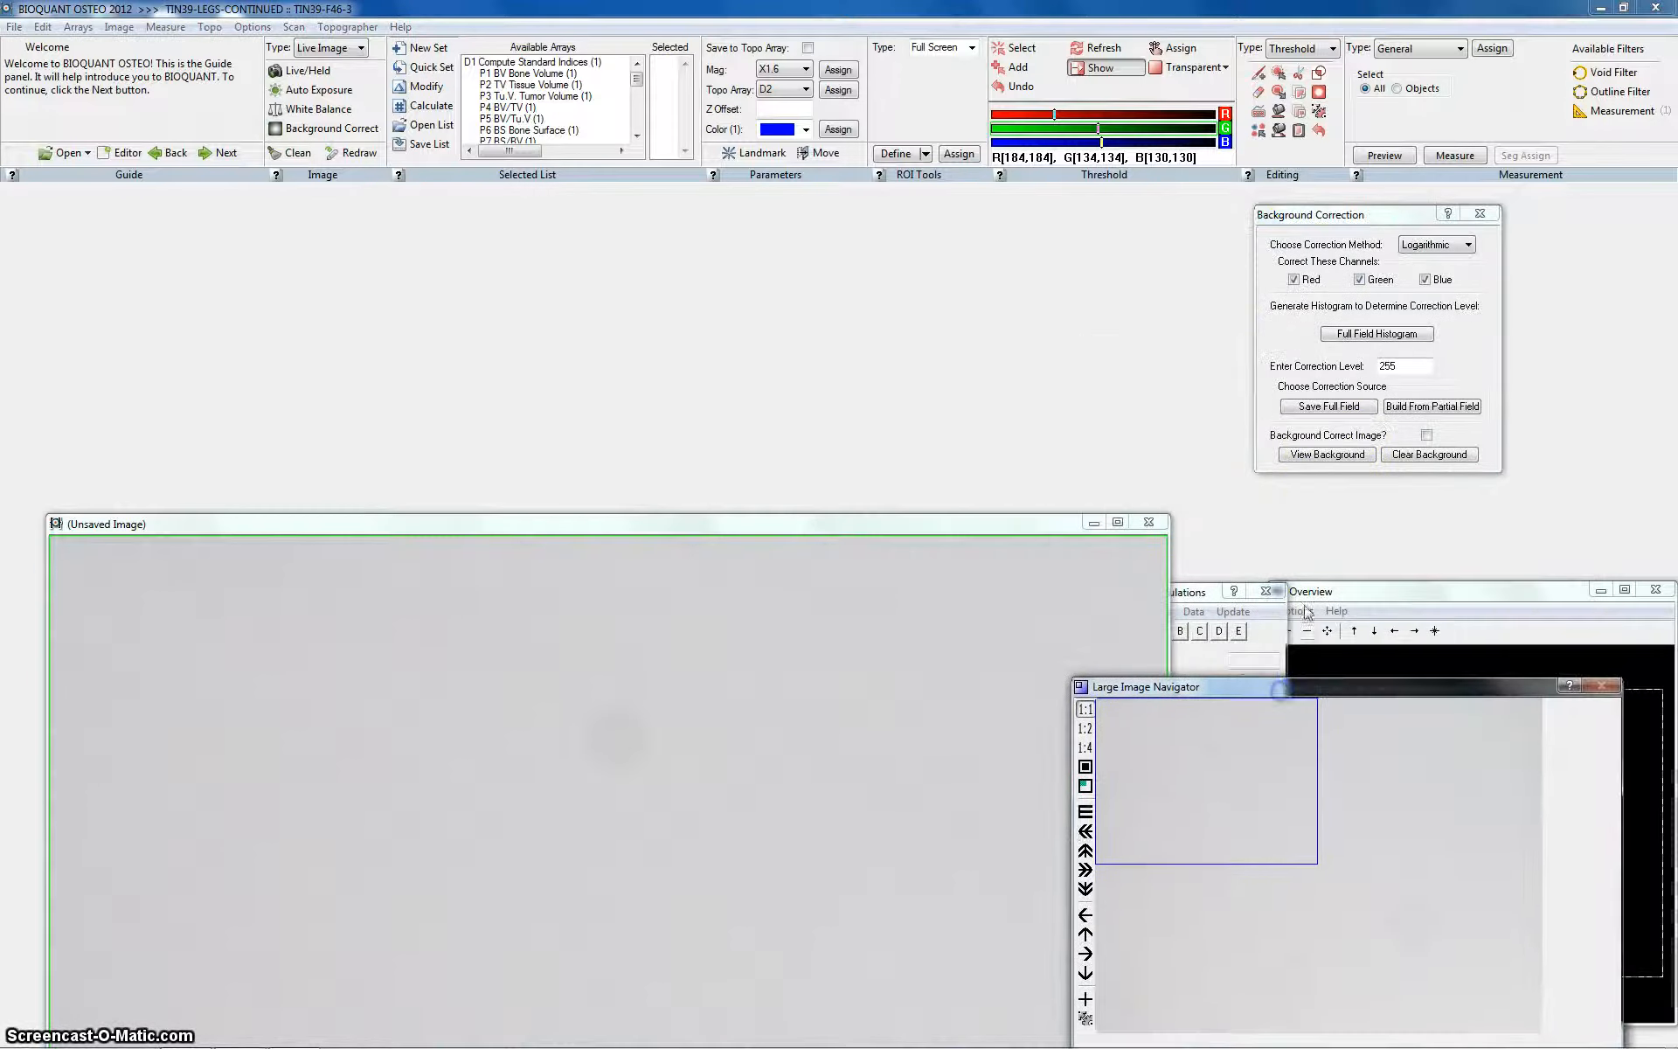
{"action": "left_click", "coordinate": [1368, 450]}
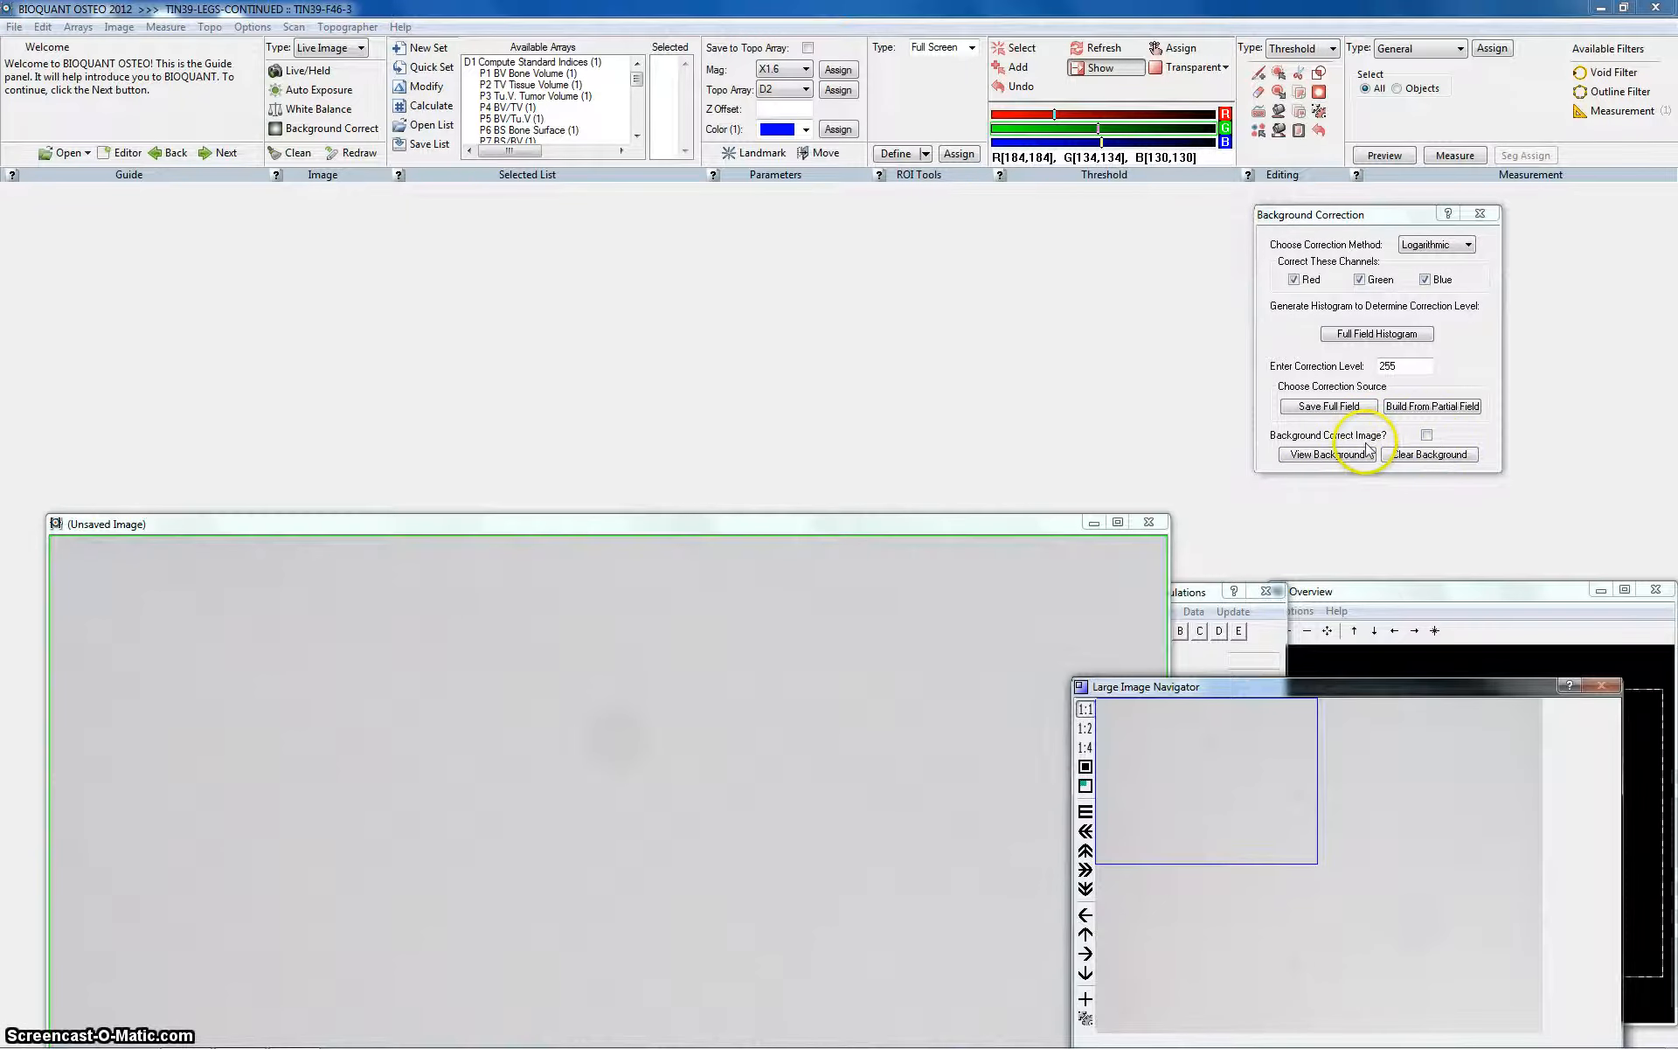
{"action": "left_click", "coordinate": [1426, 434]}
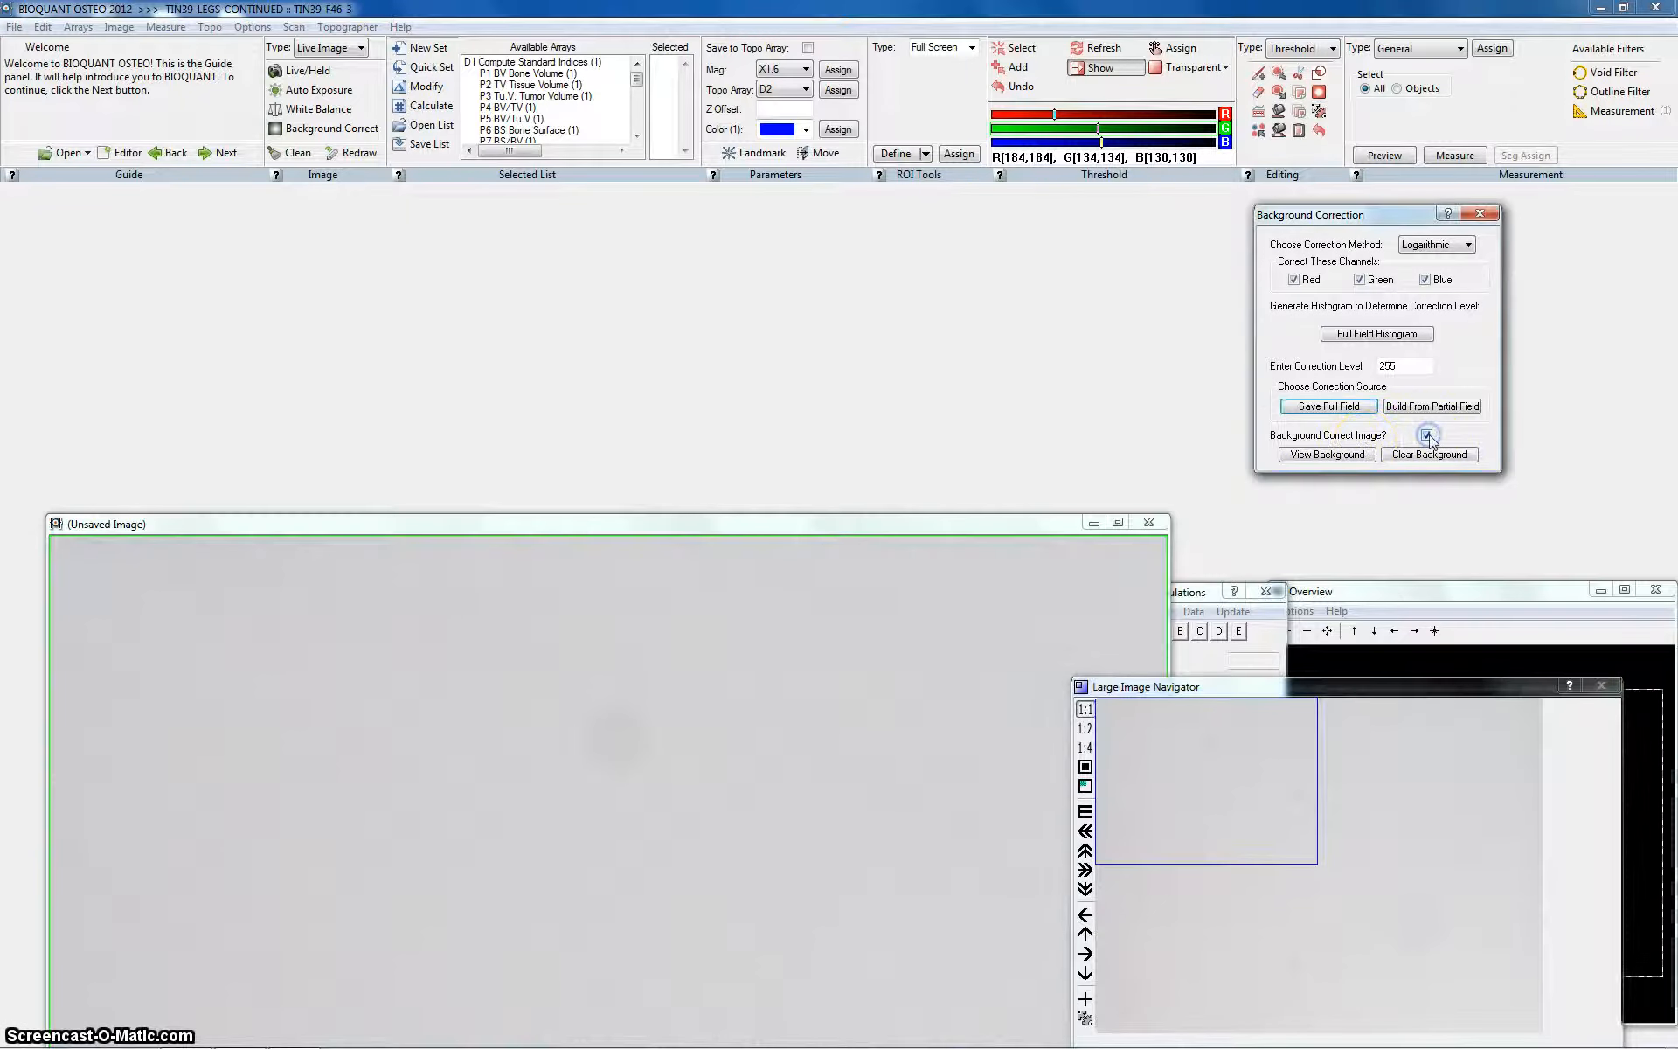
{"action": "left_click", "coordinate": [1480, 213]}
{"action": "left_click_drag", "start_coordinate": [843, 520], "coordinate": [833, 172]}
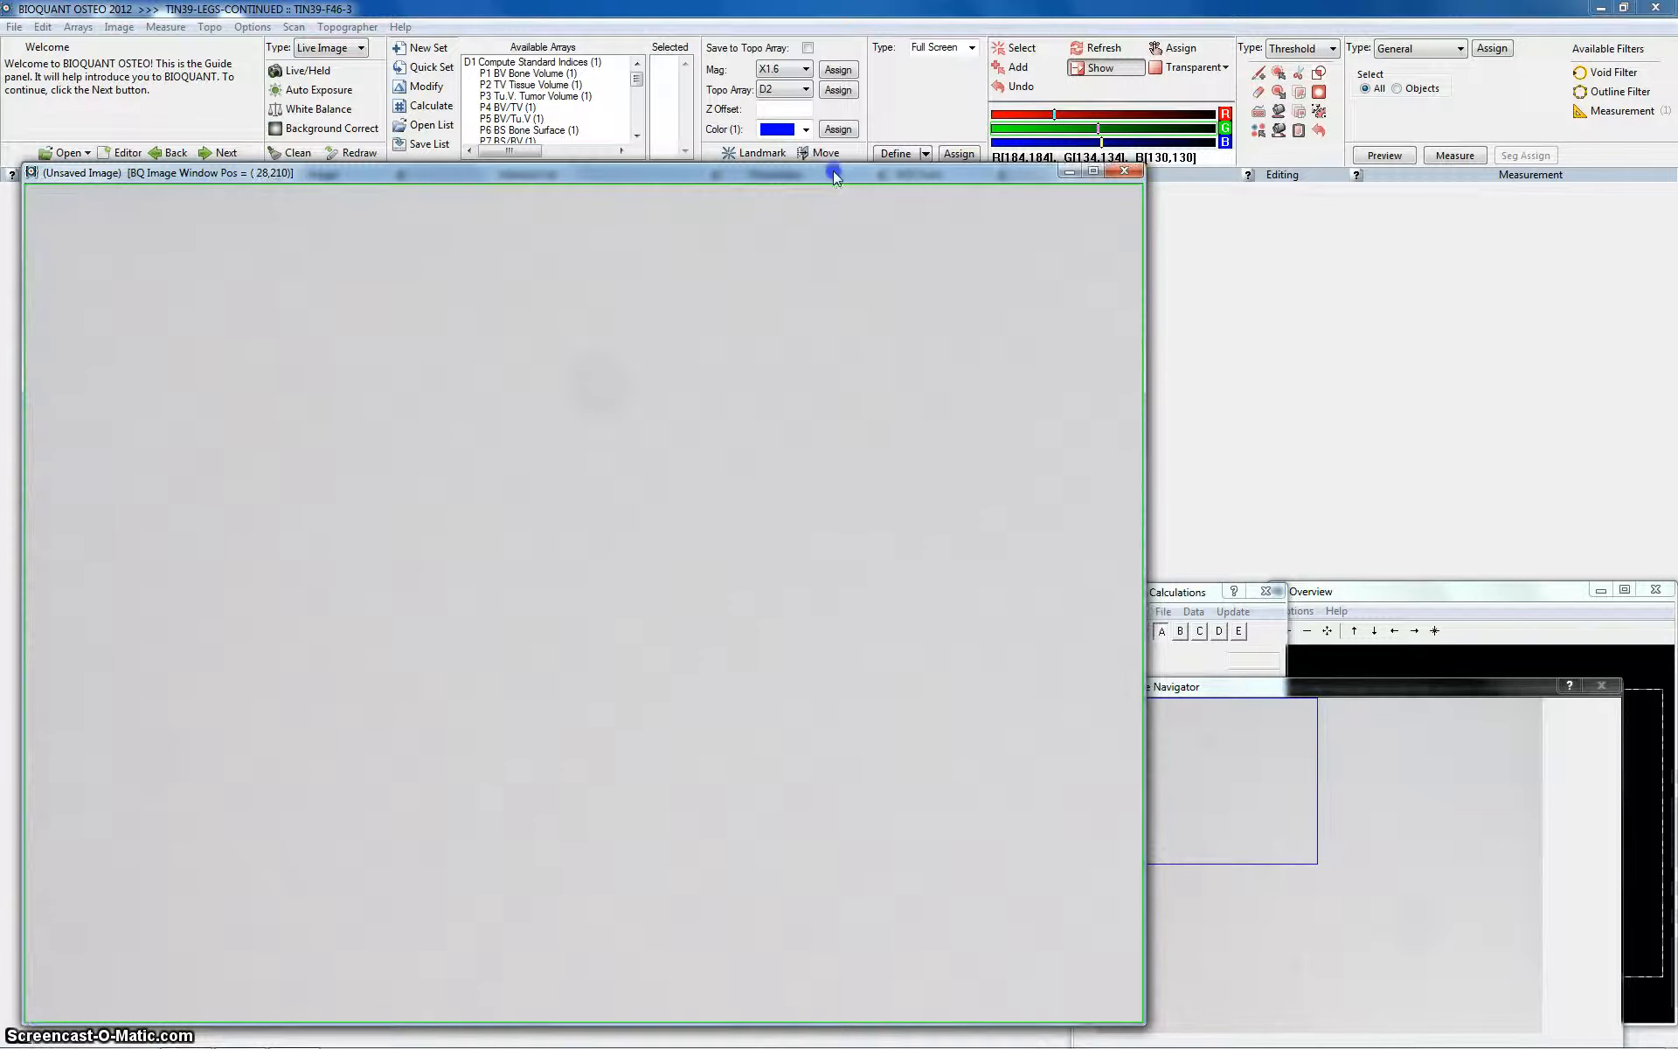
Turn on the live image and set the magnification to X5
{"action": "left_click", "coordinate": [299, 71]}
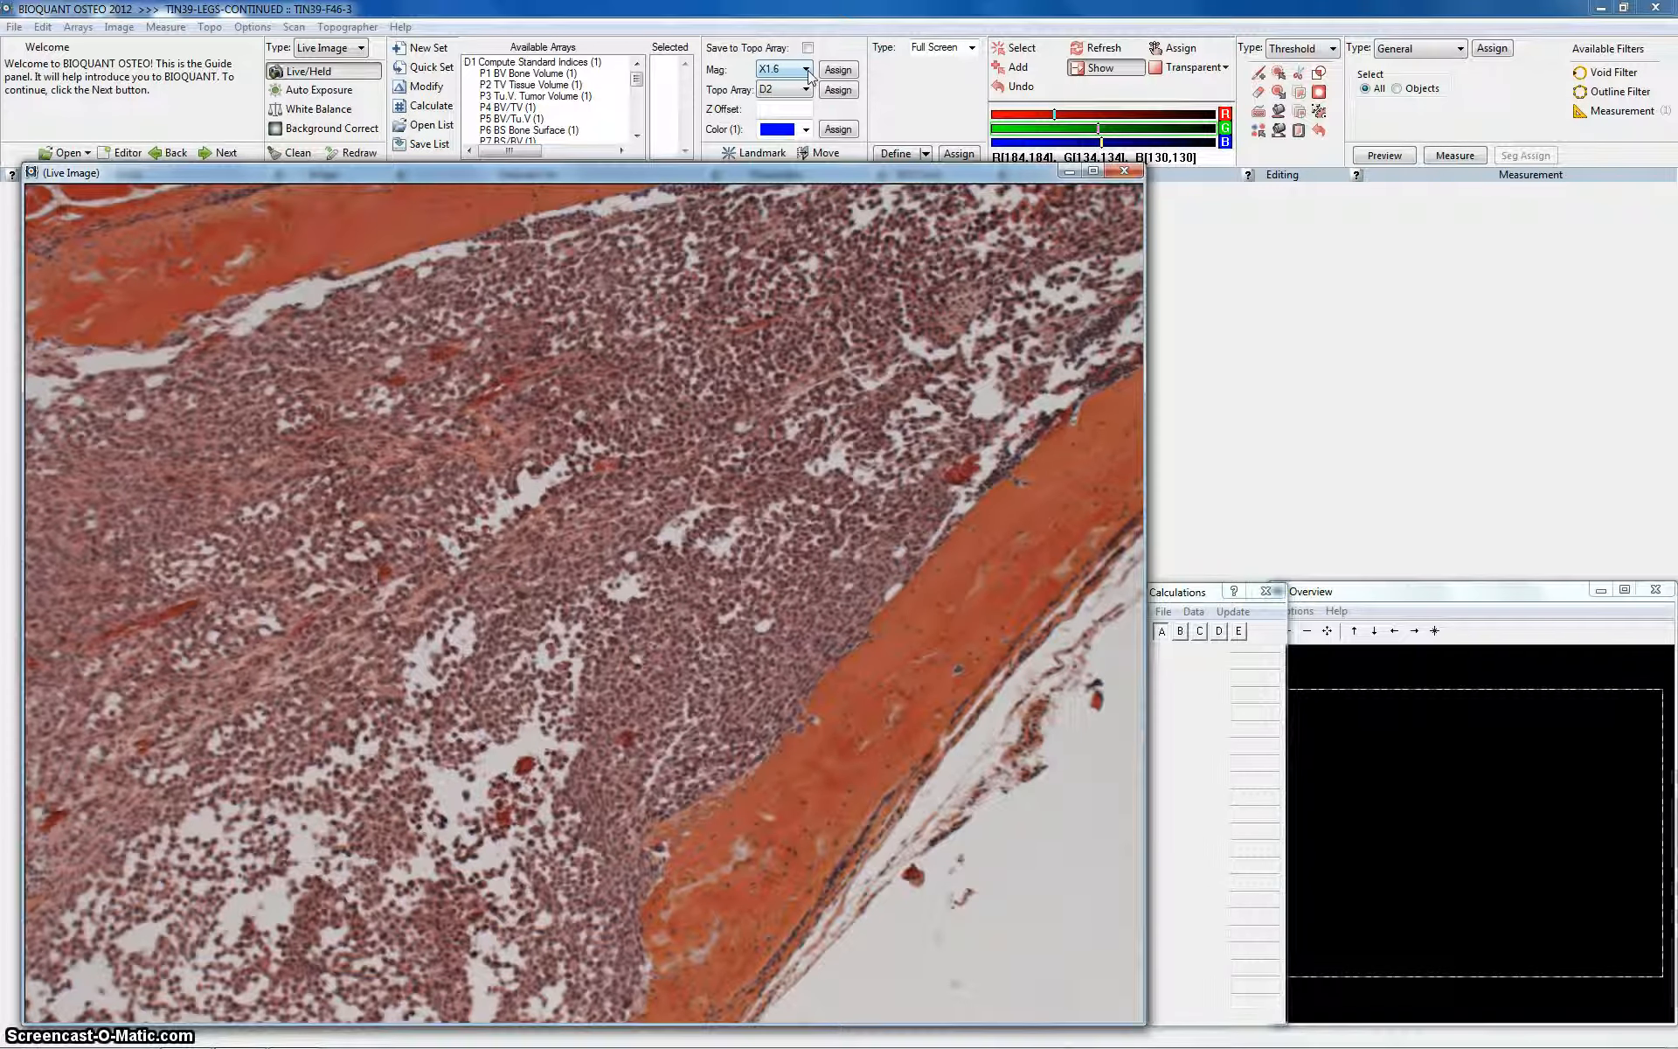
{"action": "left_click", "coordinate": [771, 72]}
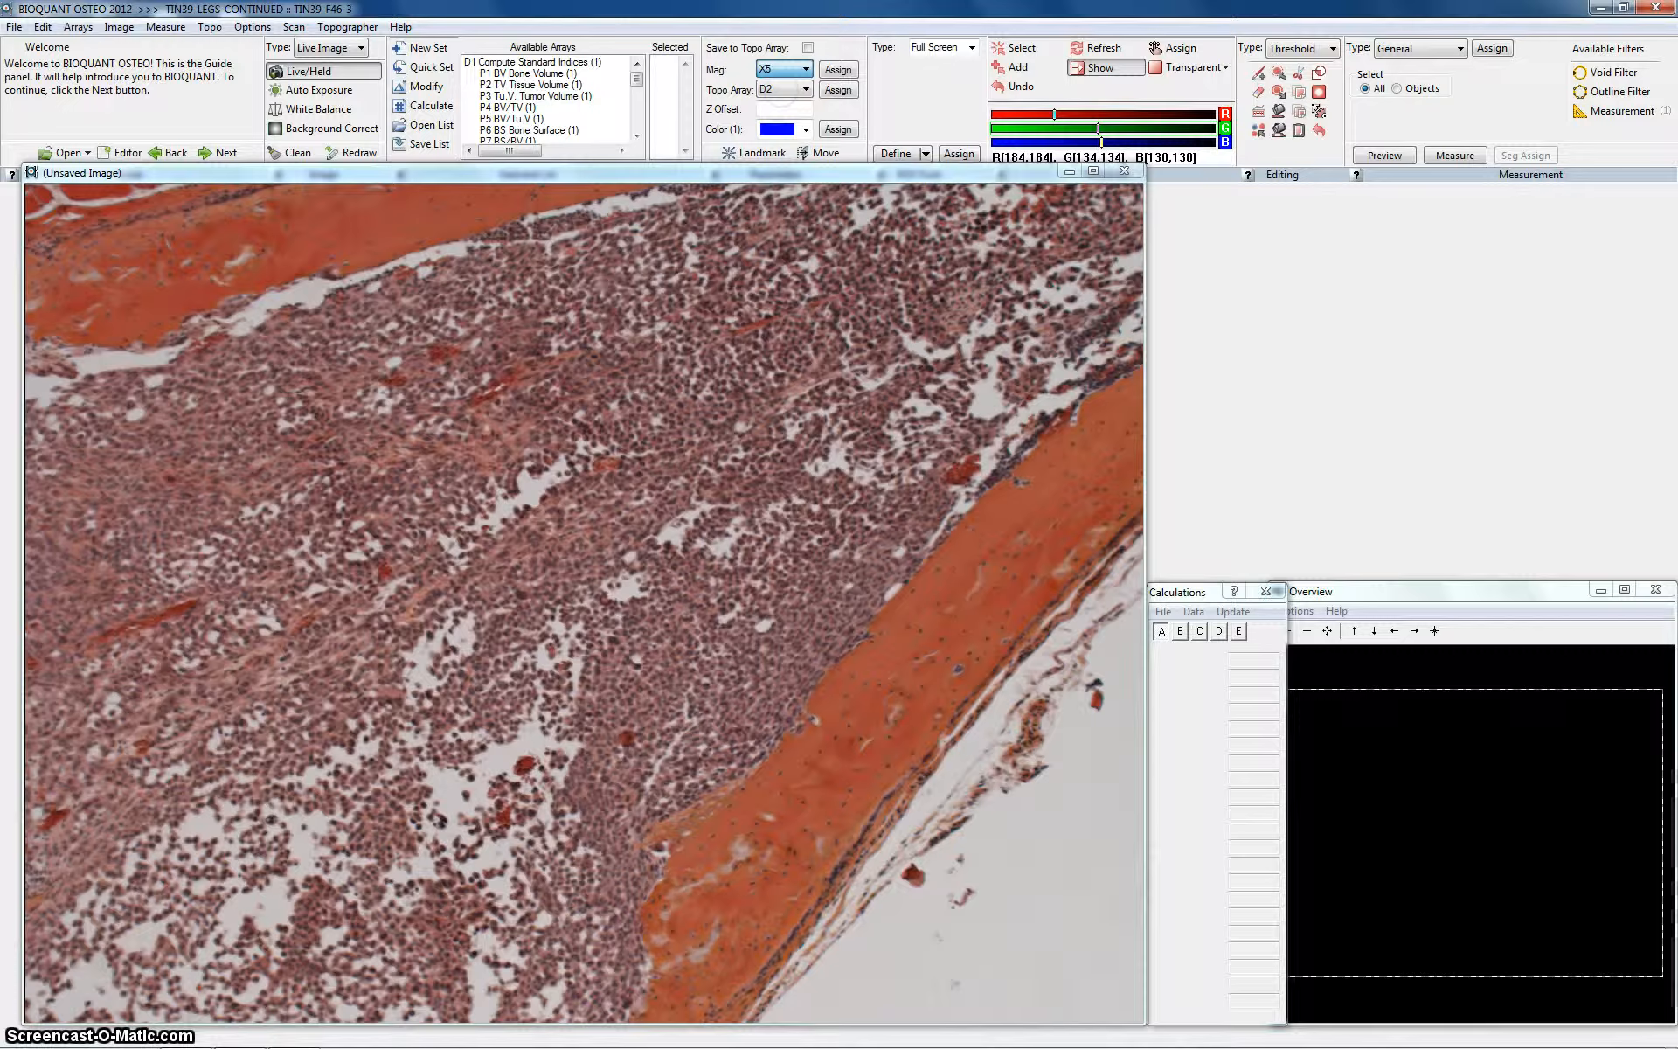
{"action": "left_click", "coordinate": [773, 94]}
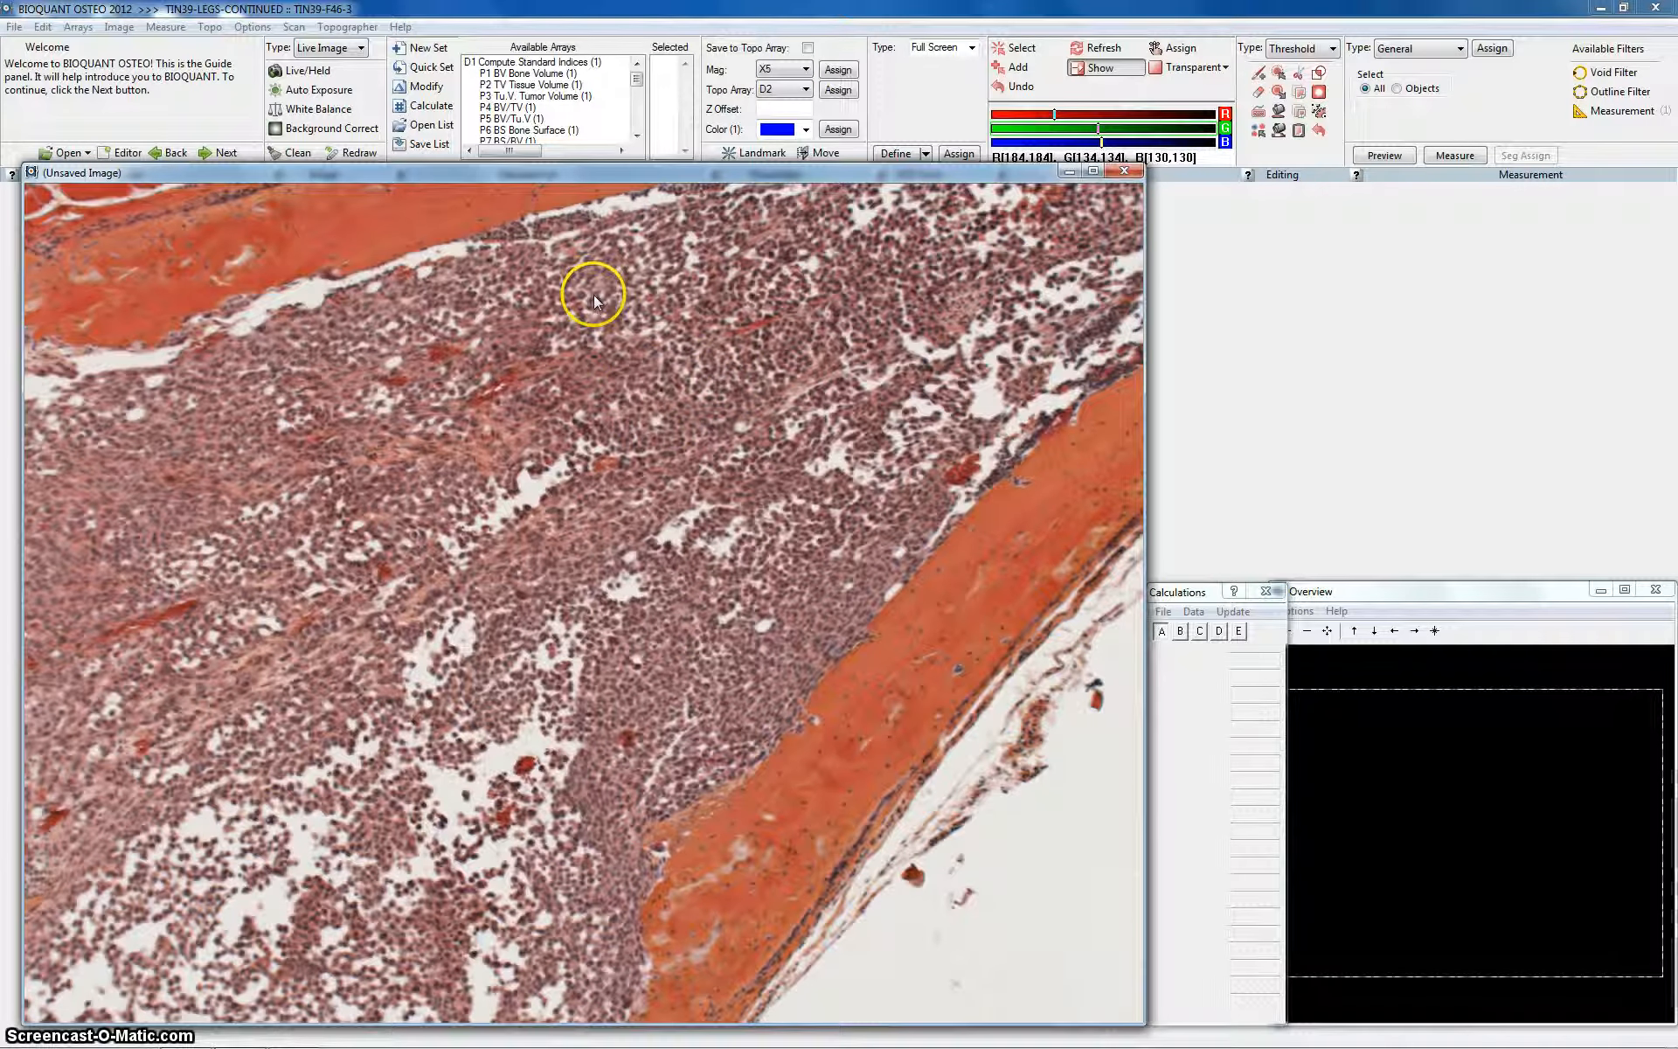
Set up a Scan Multiple Slides project with a test name, a personal subfolder of C:\BQOSTEO\Images, and montage creation after image capture
{"action": "left_click", "coordinate": [294, 27]}
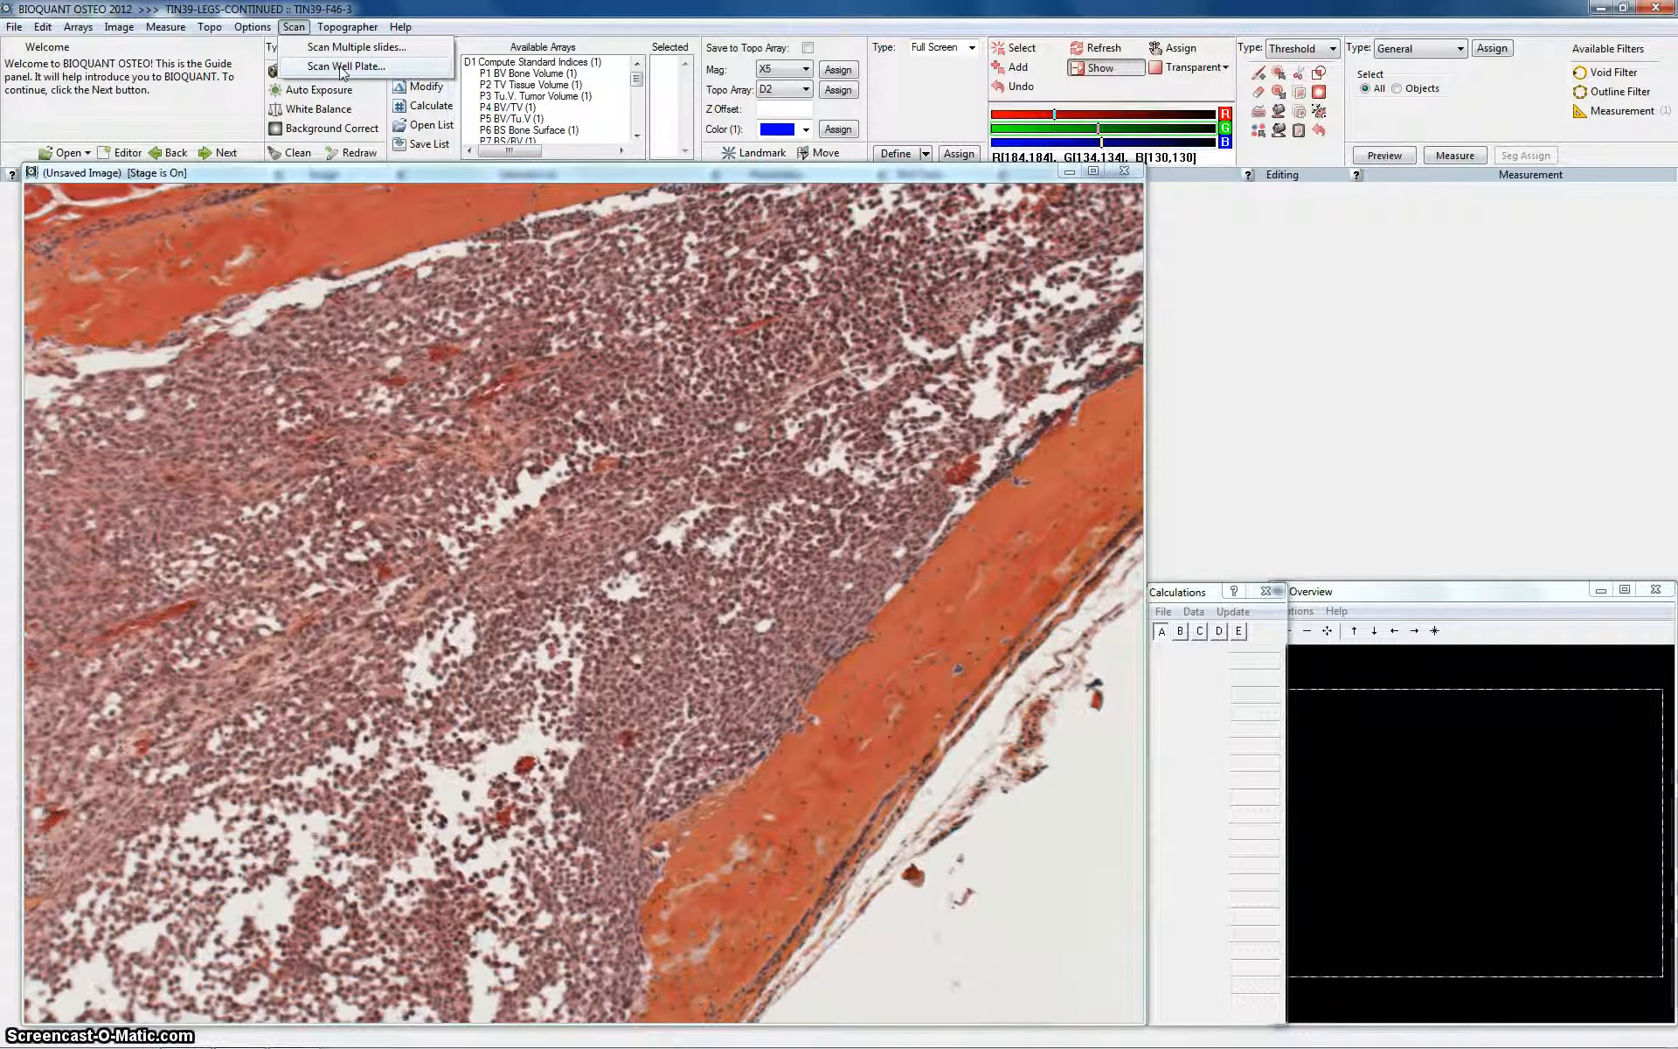
{"action": "left_click", "coordinate": [345, 47]}
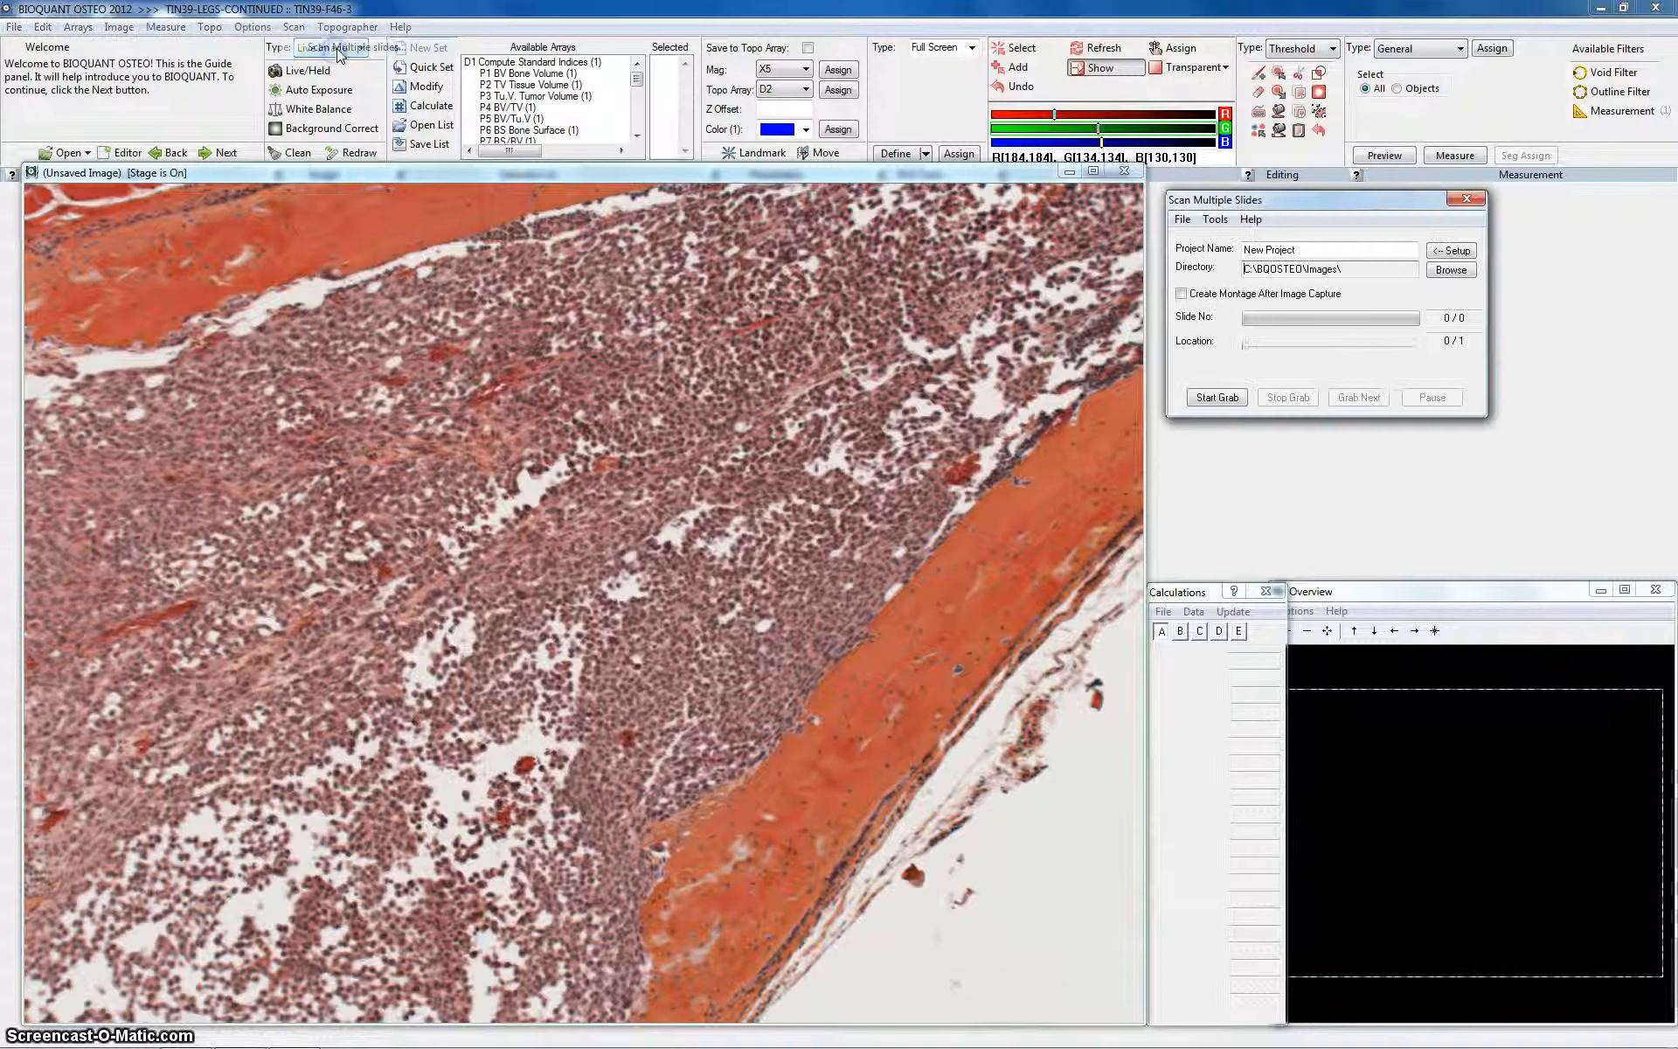
{"action": "left_click_drag", "start_coordinate": [1348, 249], "coordinate": [1215, 251]}
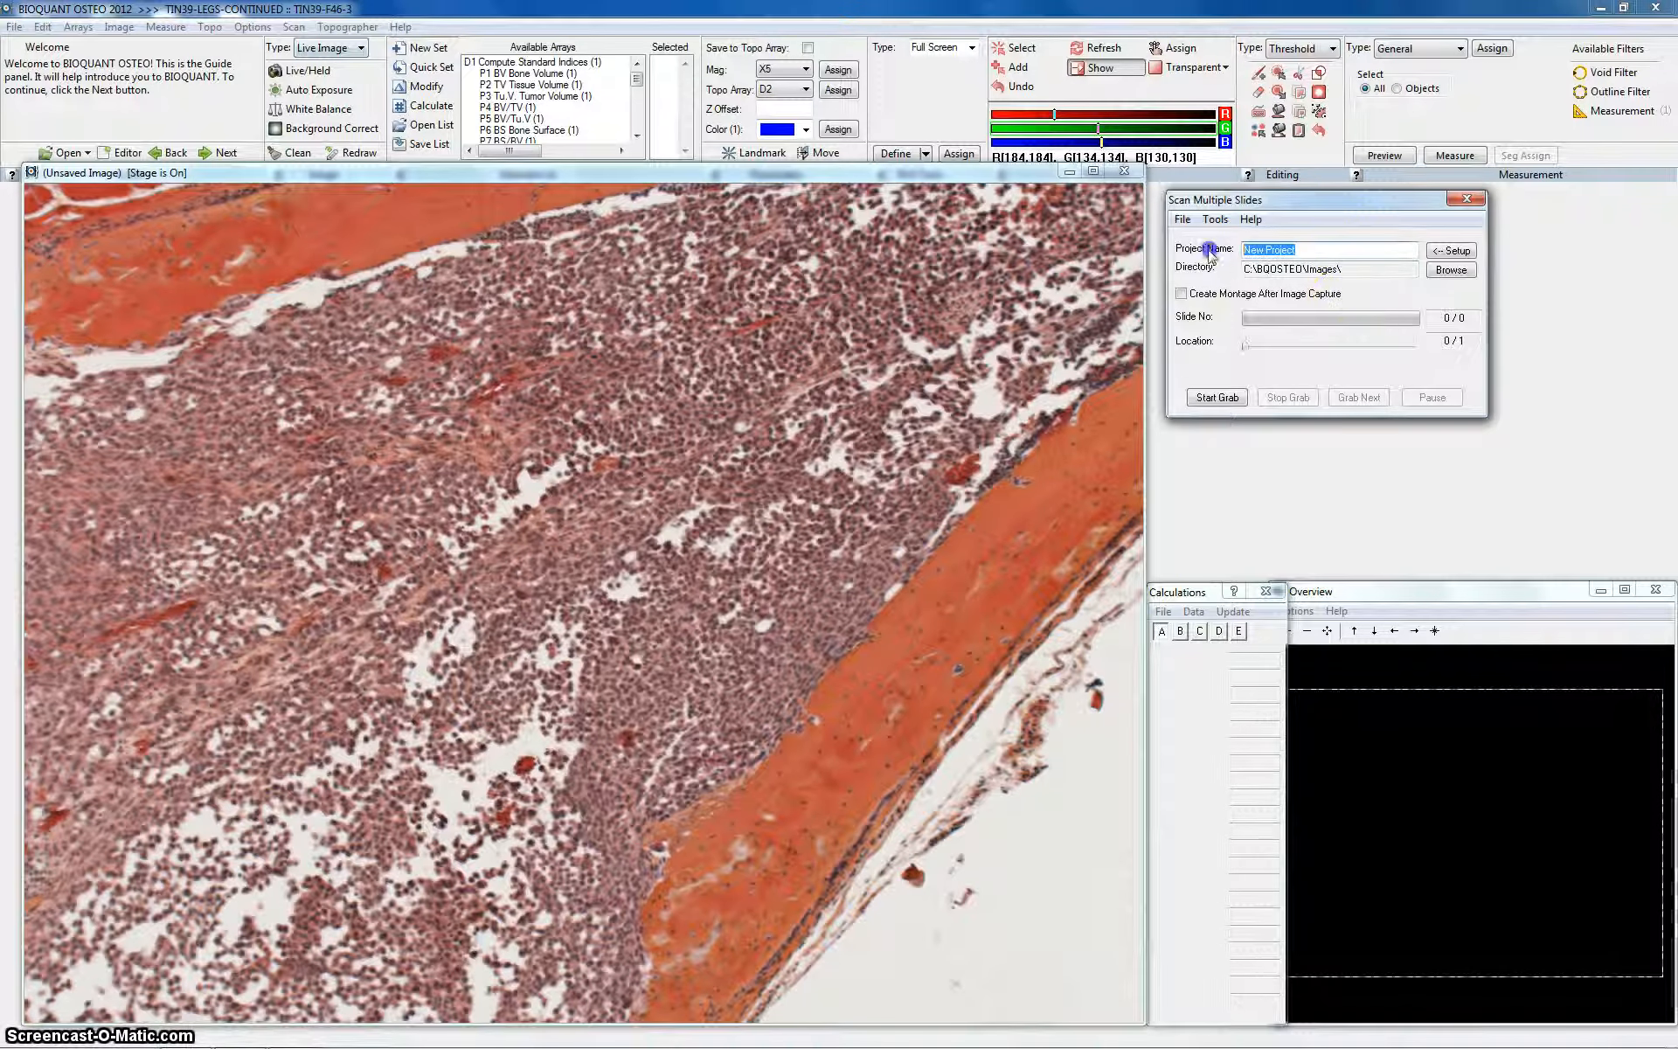
{"action": "type", "text": "Ahmed-test"}
{"action": "left_click", "coordinate": [1451, 271]}
{"action": "left_click", "coordinate": [1182, 294]}
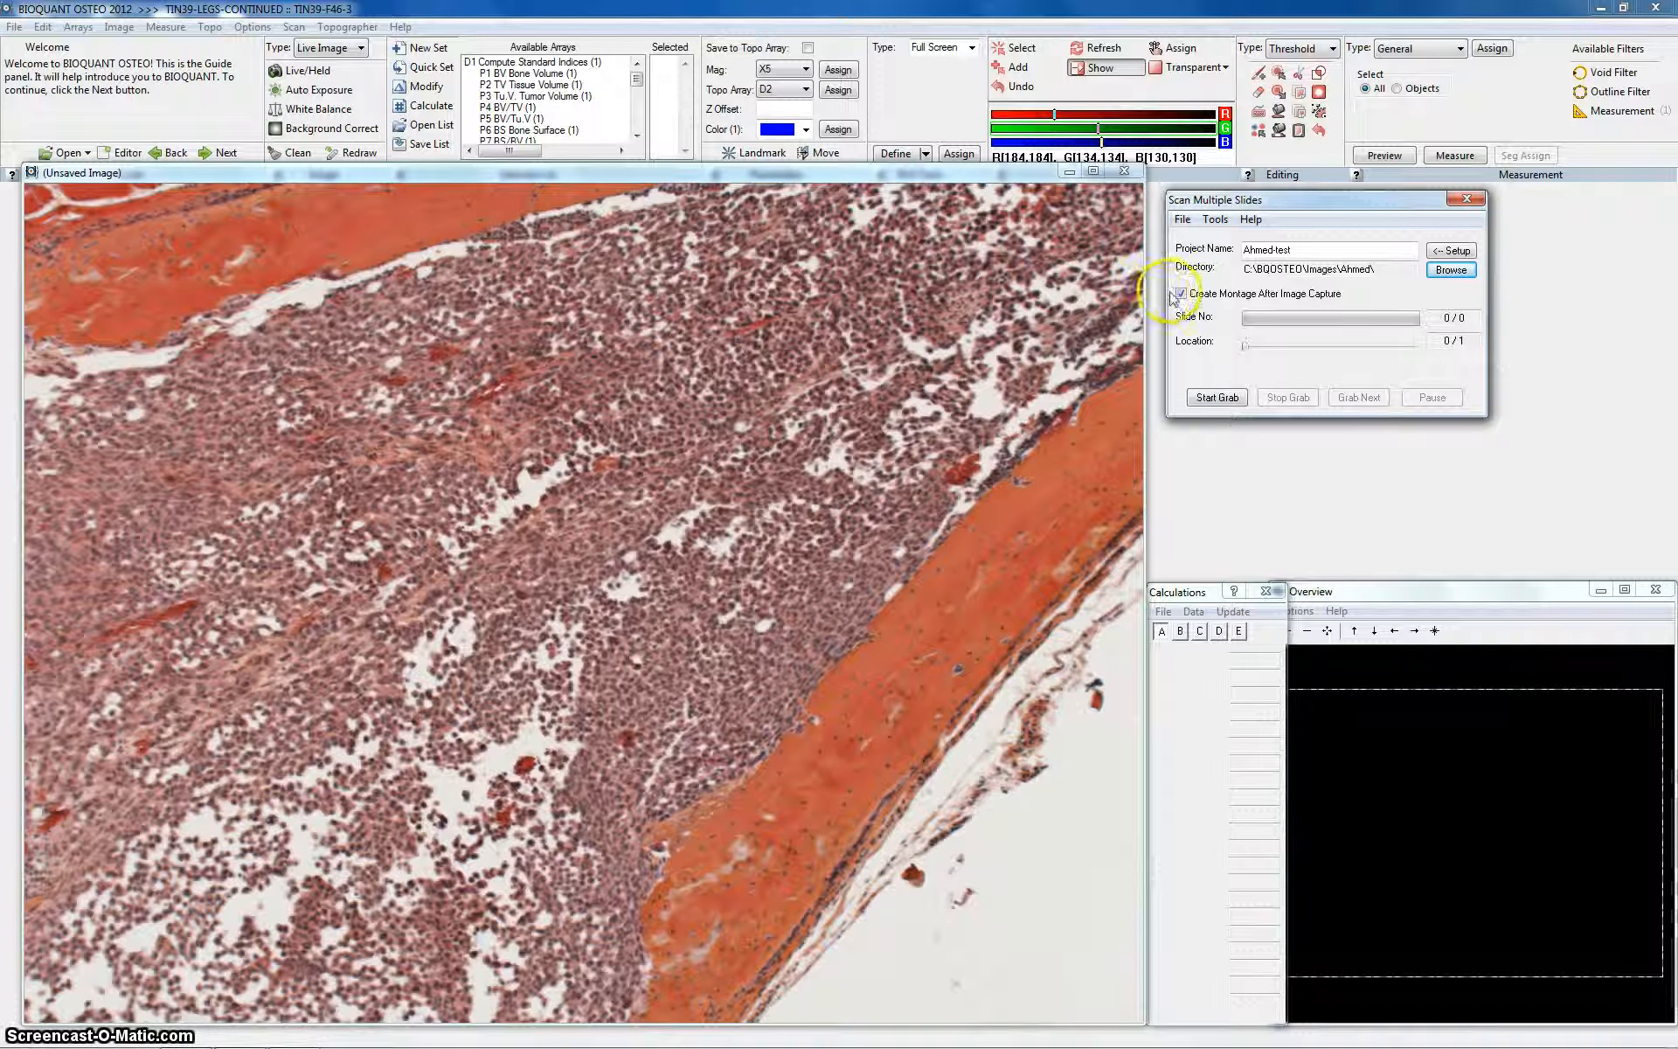
In the scan setup, rename the first slide to the project name followed by 1
{"action": "left_click", "coordinate": [1450, 250]}
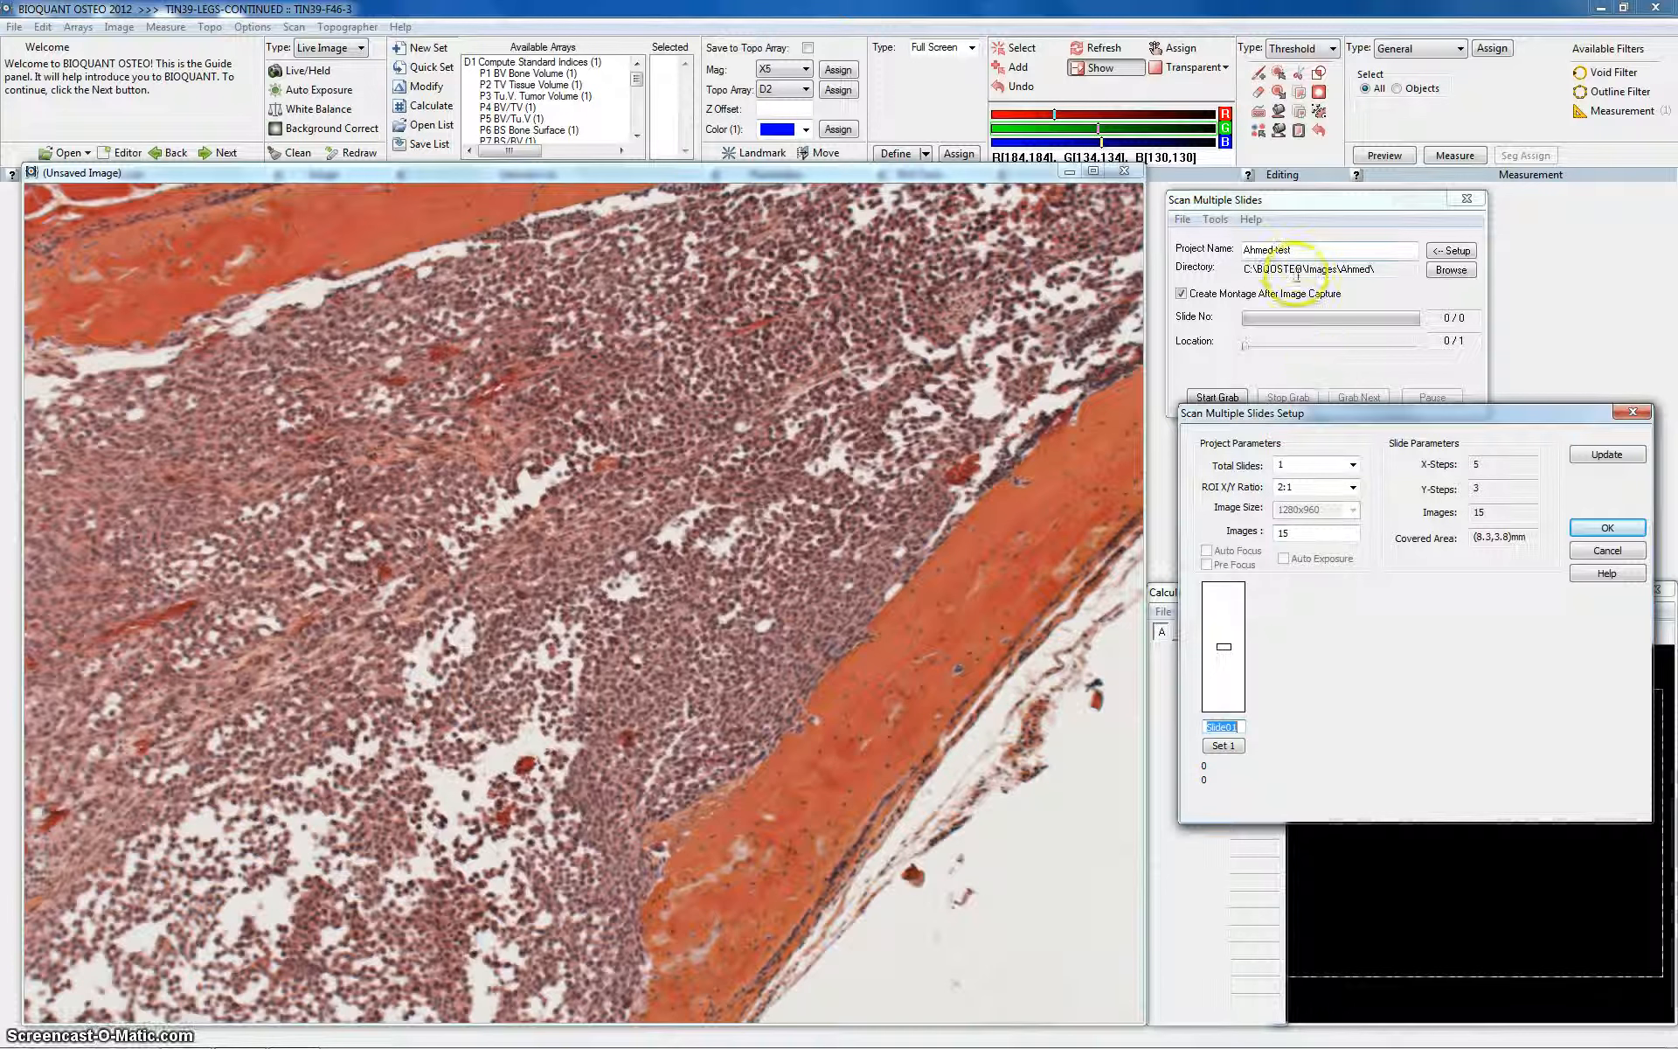
{"action": "left_click", "coordinate": [1234, 729]}
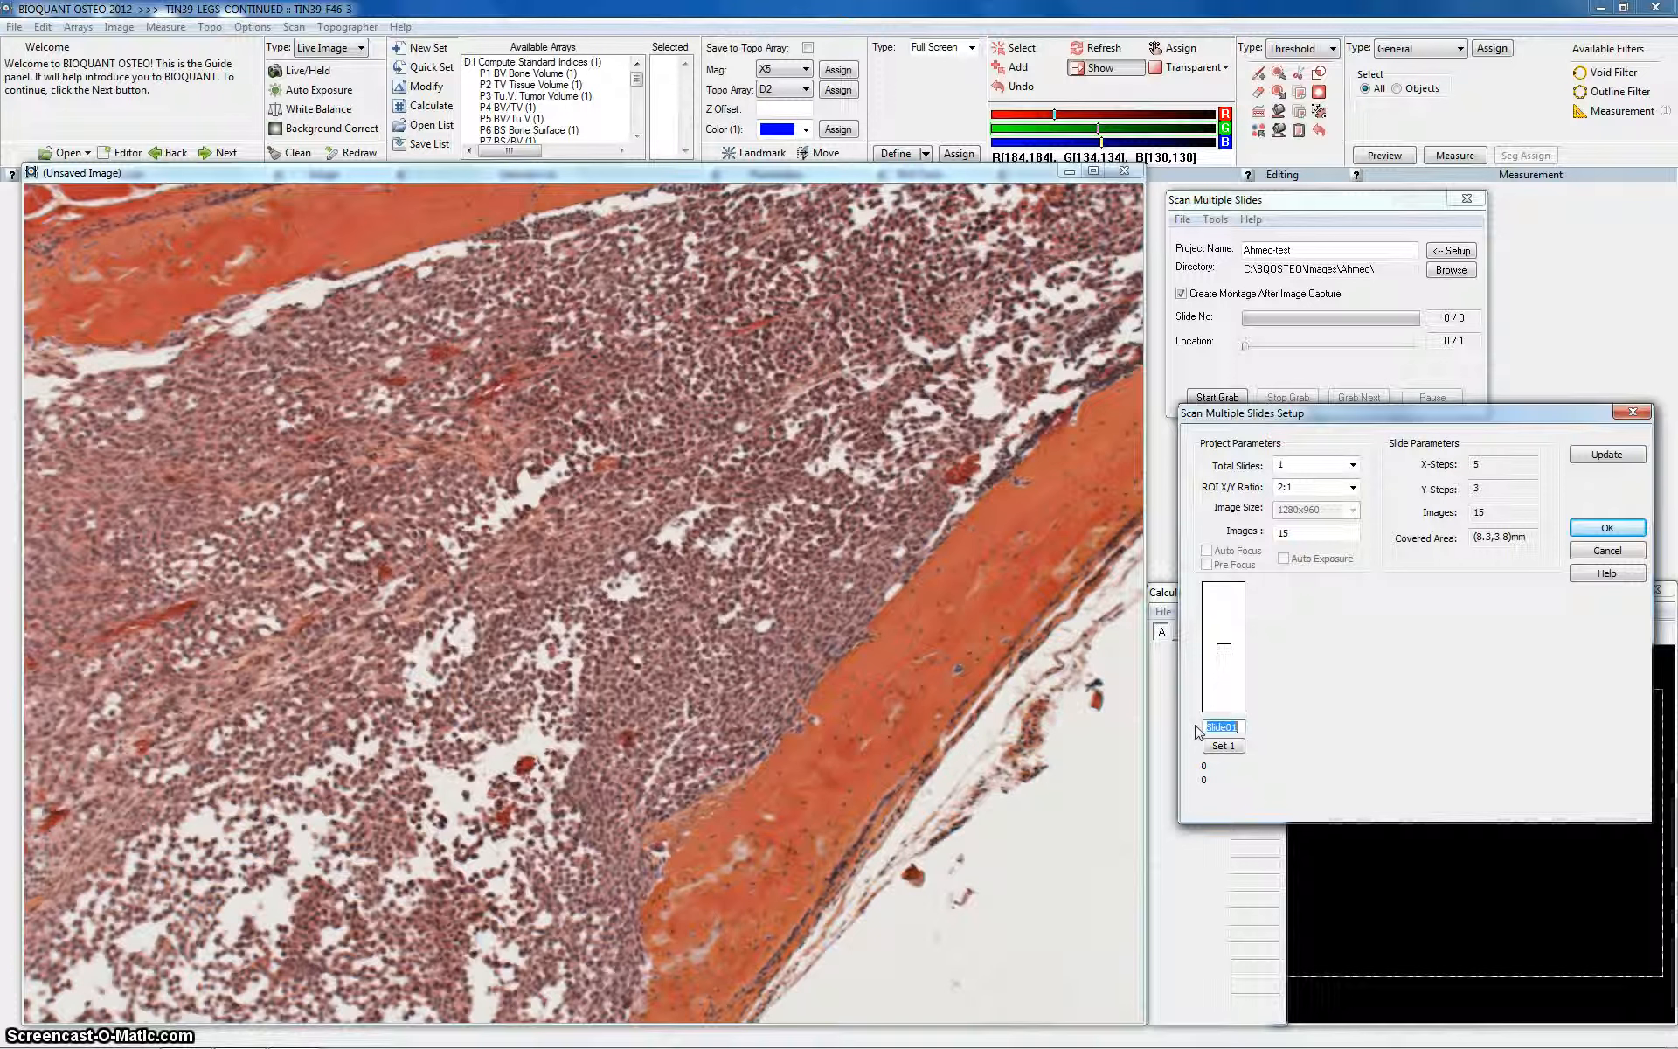
{"action": "type", "text": "Ahmed-test1"}
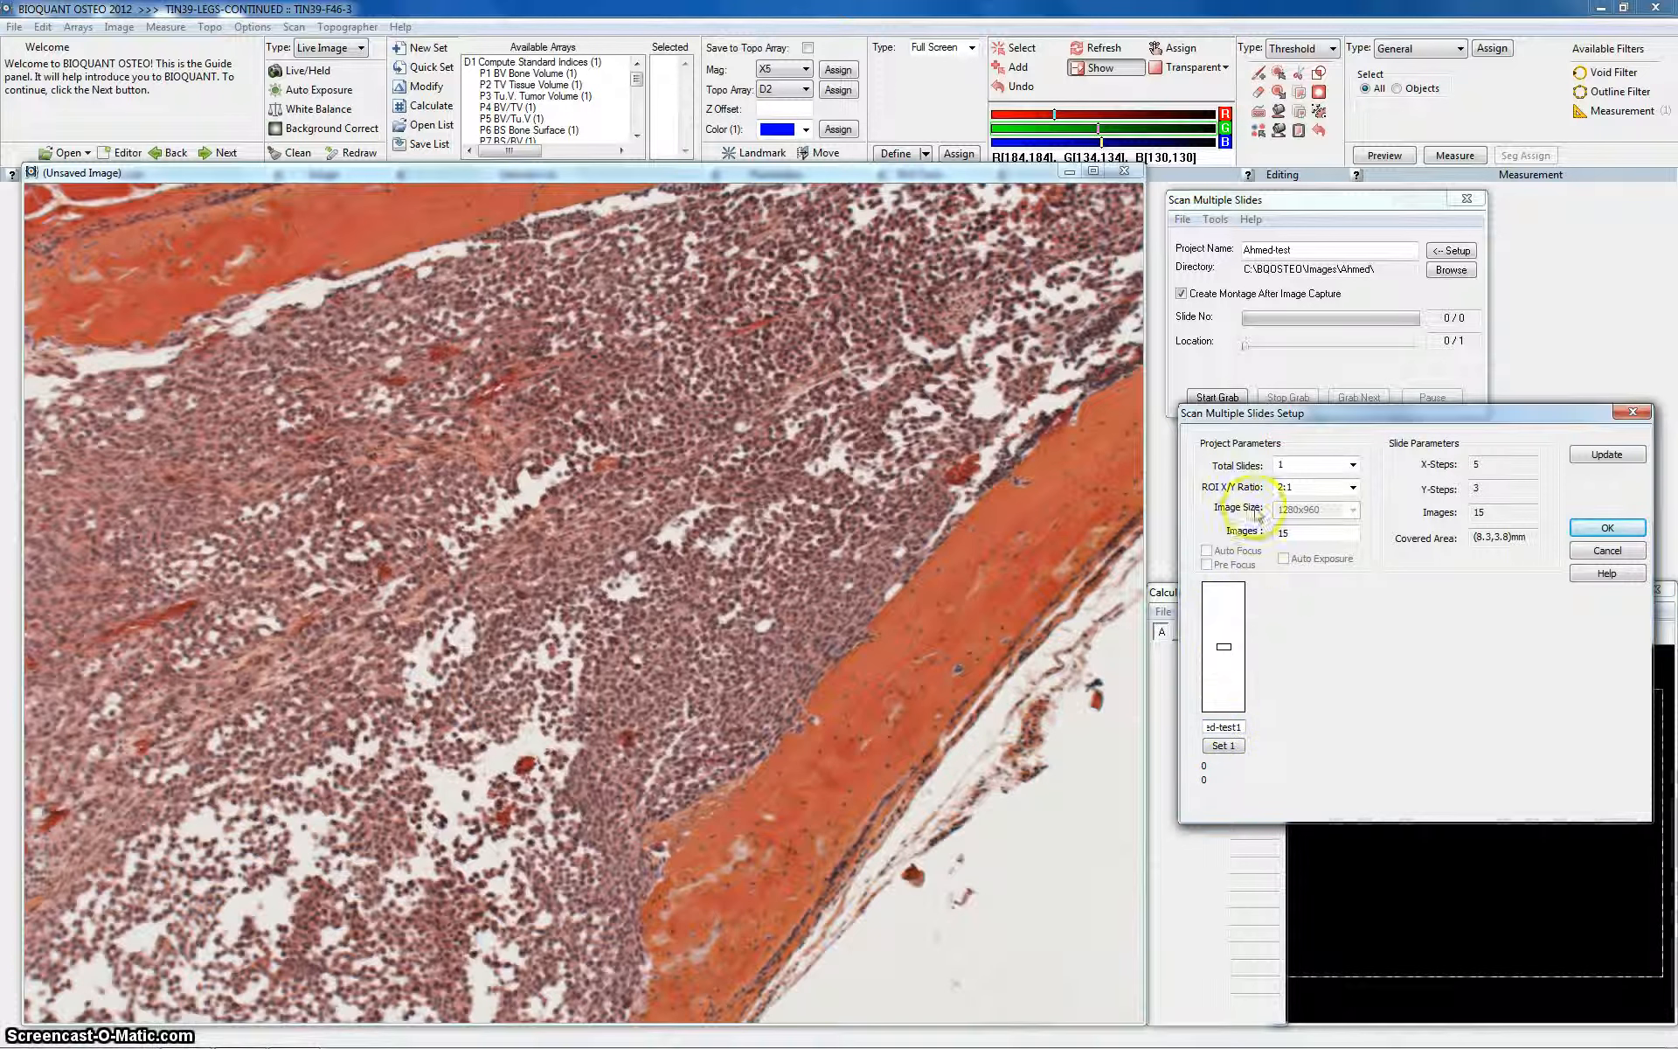
Set the total slides to 3 and register the first slide's stage position
{"action": "left_click", "coordinate": [1352, 466]}
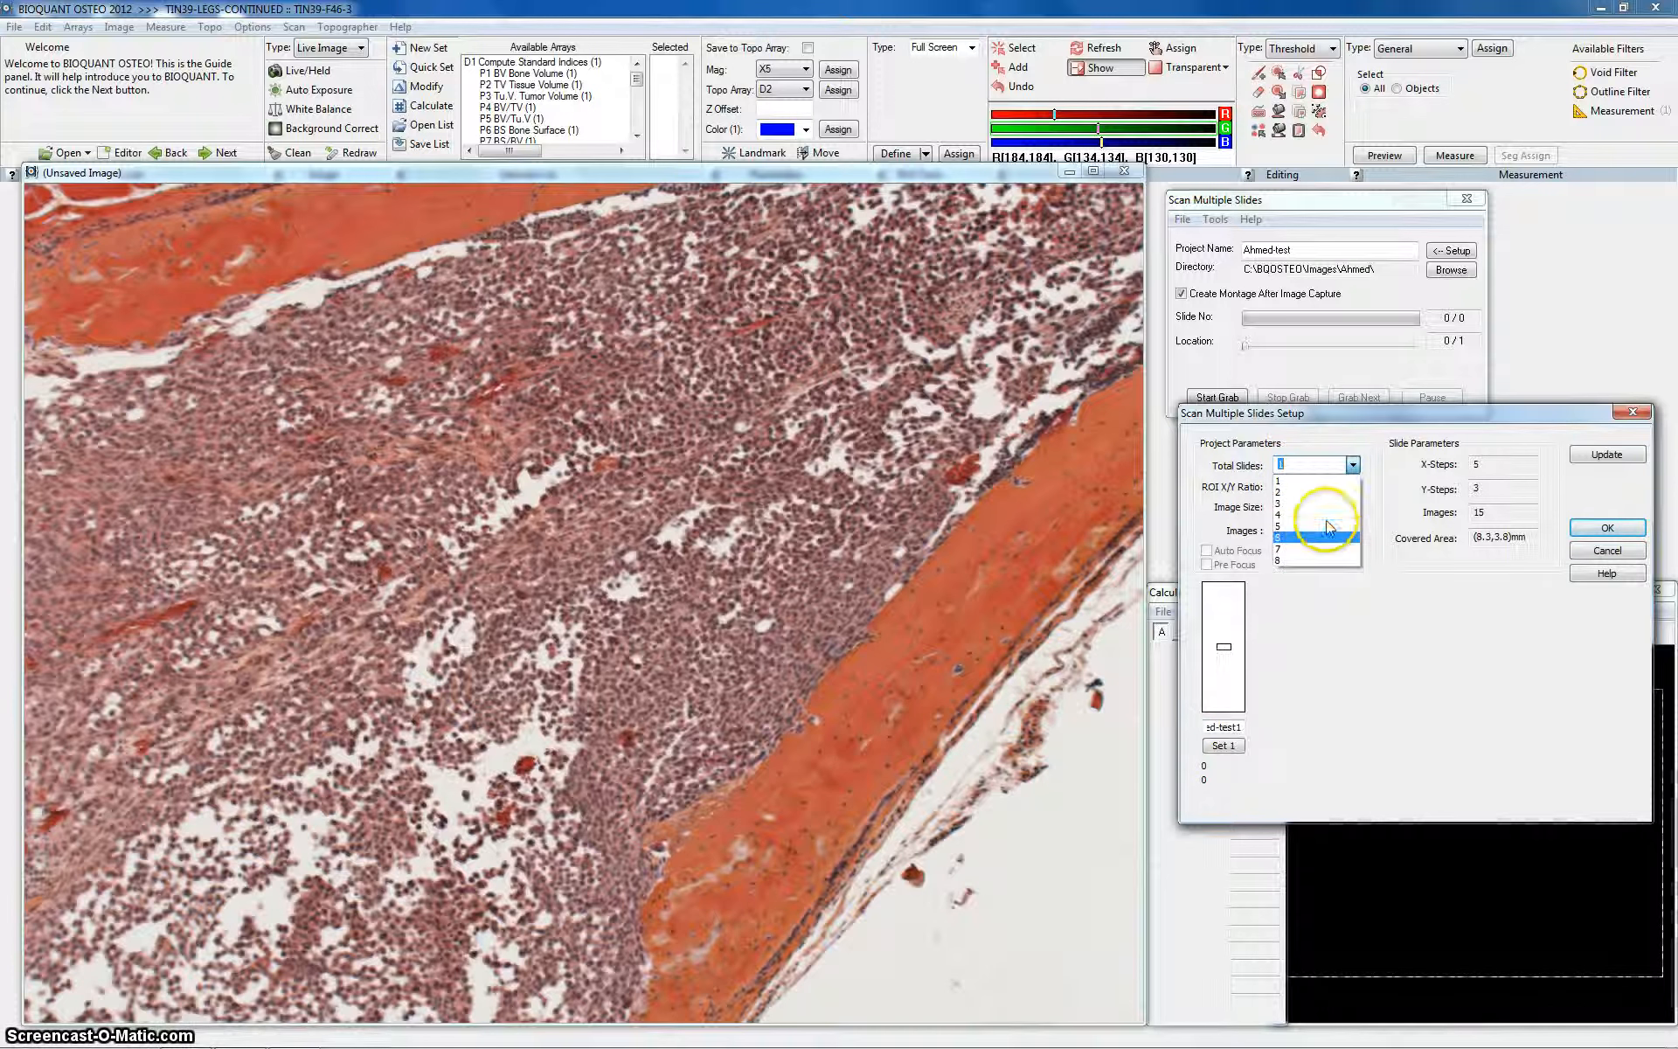
{"action": "left_click", "coordinate": [1322, 504]}
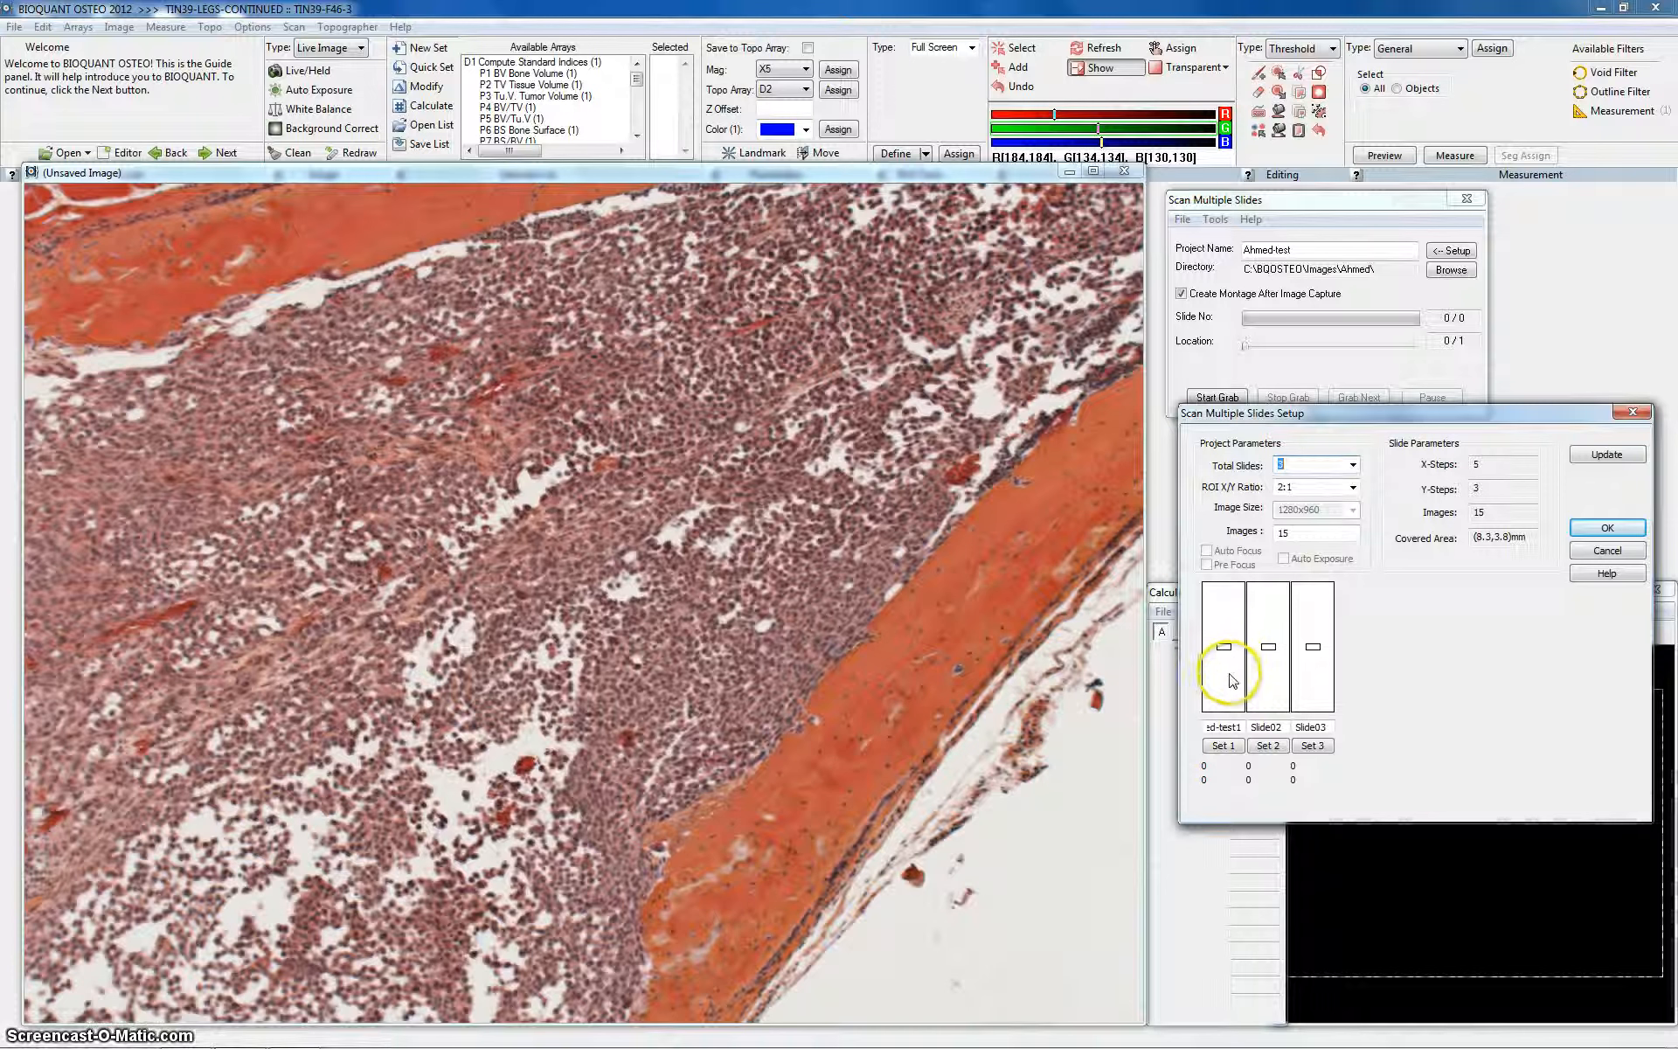
{"action": "left_click", "coordinate": [1269, 746]}
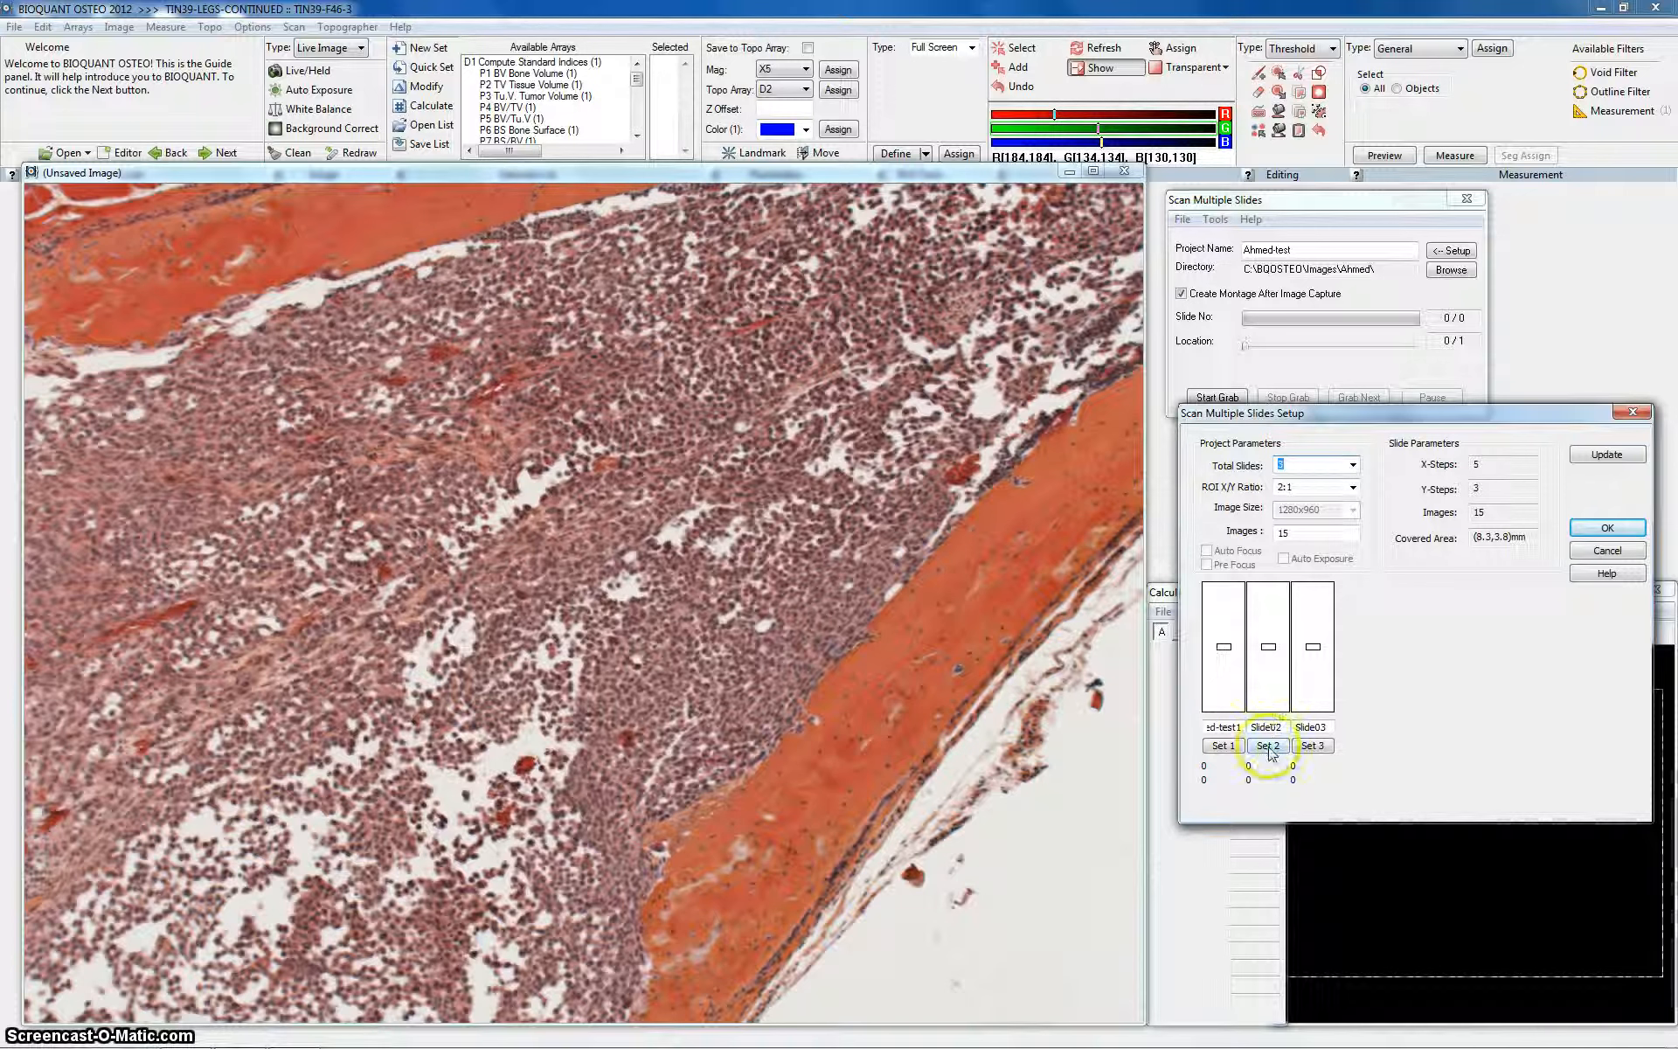
{"action": "left_click", "coordinate": [1225, 746]}
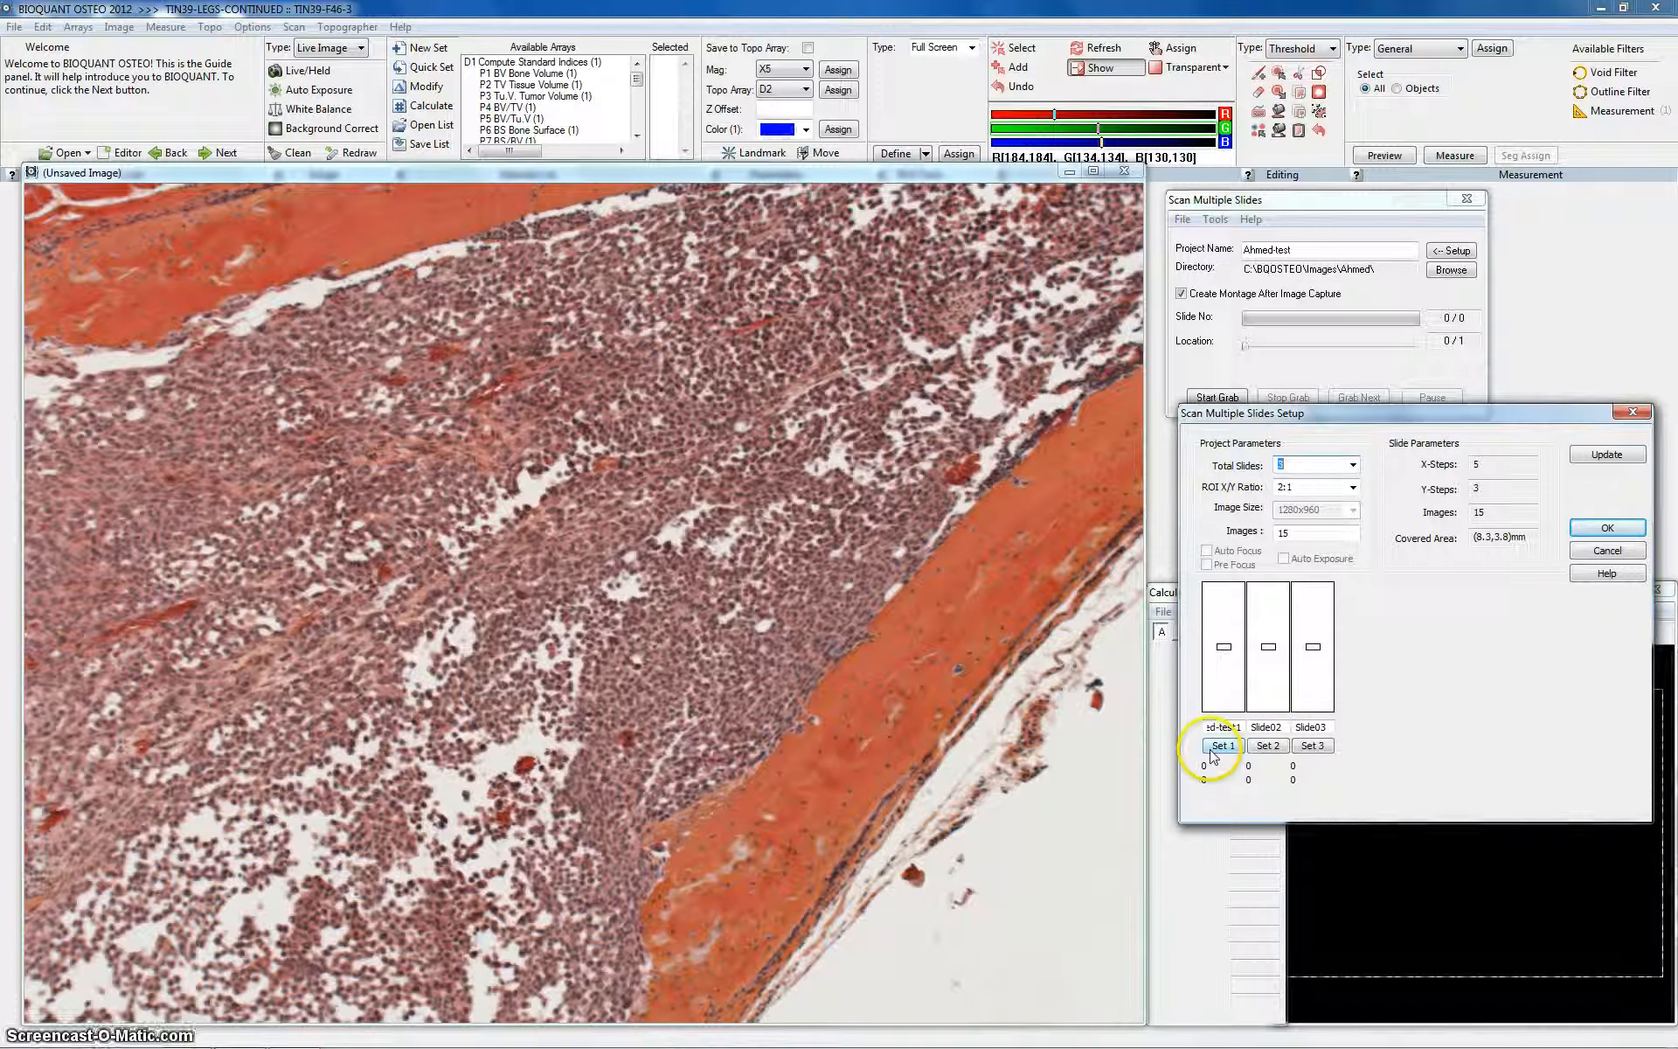
{"action": "left_click", "coordinate": [1219, 748]}
{"action": "left_click", "coordinate": [1259, 747]}
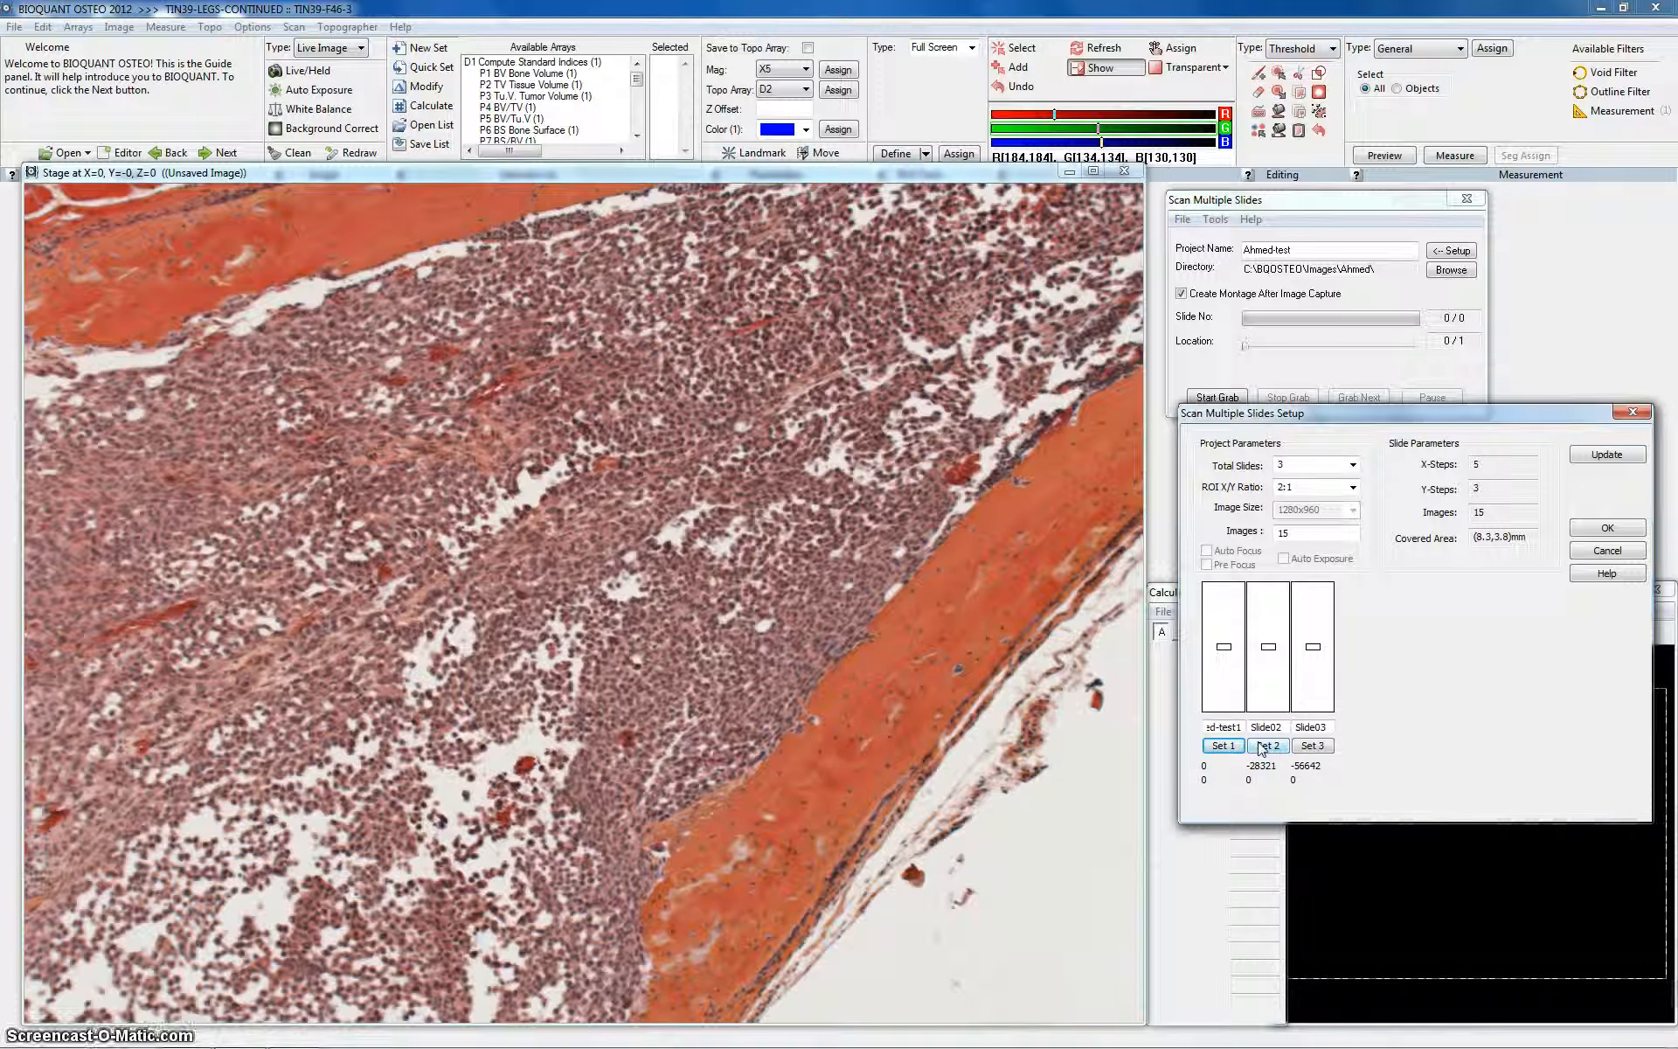
Set the total slides to 1, register the slide's stage position, and accept the scan setup
{"action": "left_click", "coordinate": [1353, 465]}
{"action": "left_click", "coordinate": [1336, 478]}
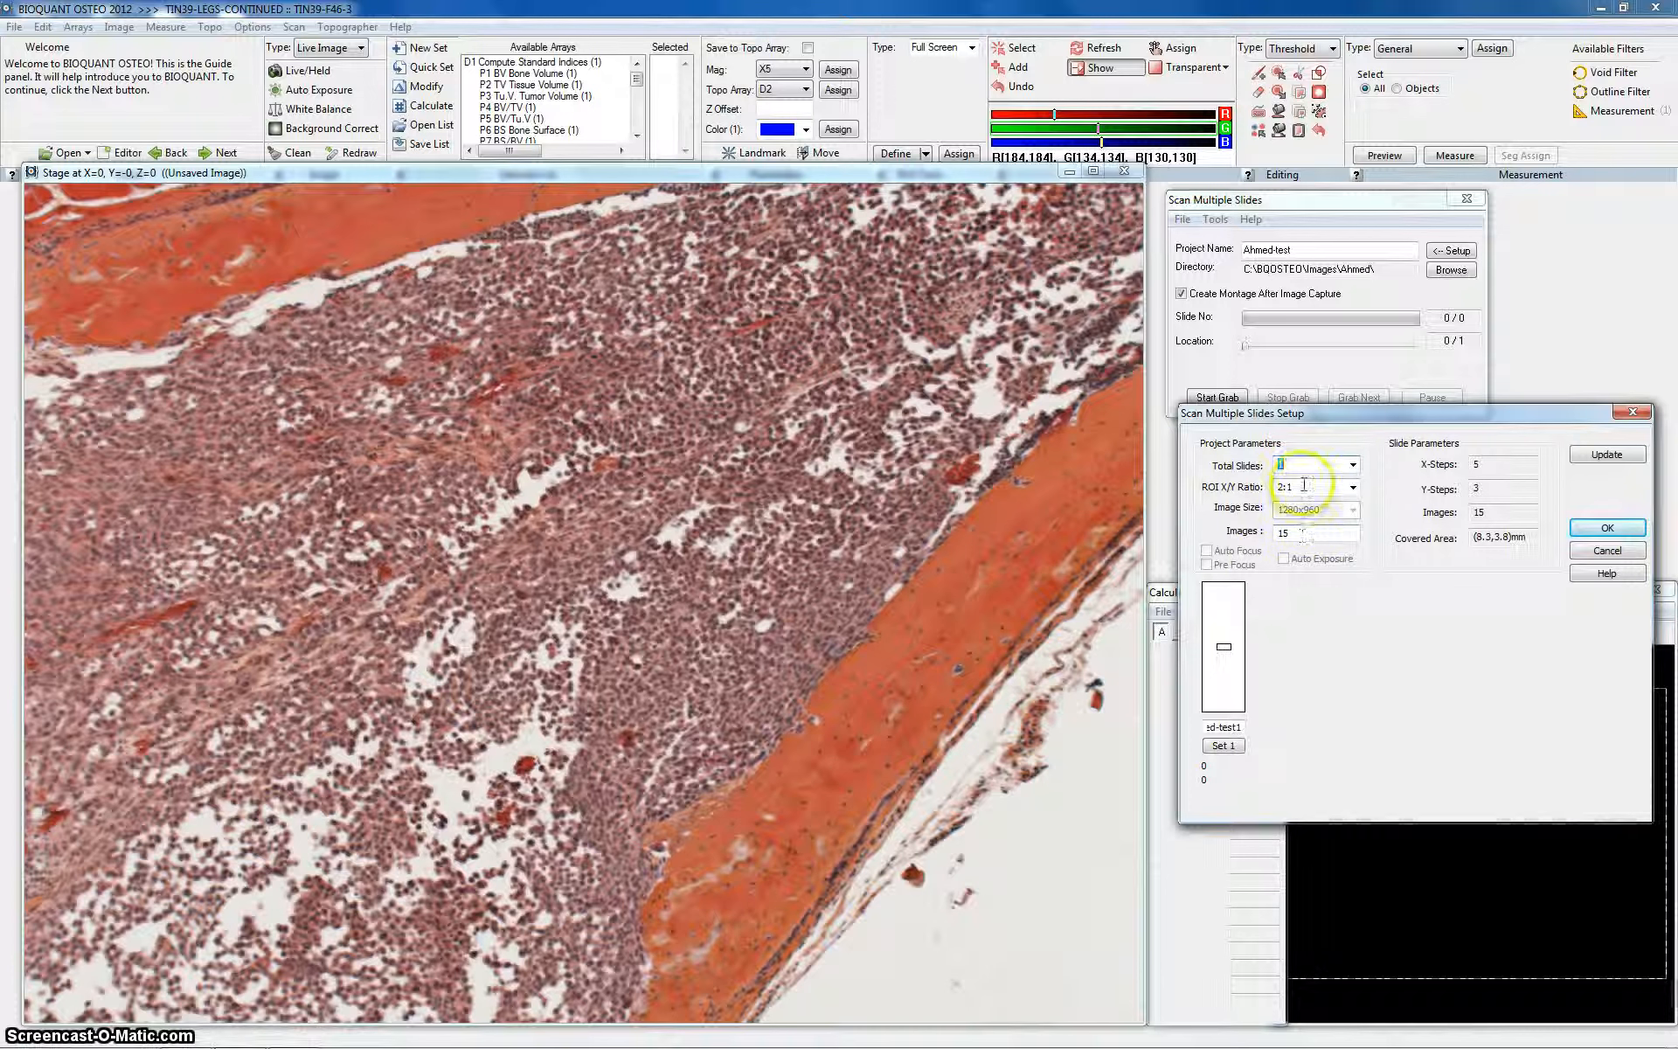
{"action": "left_click", "coordinate": [1223, 745]}
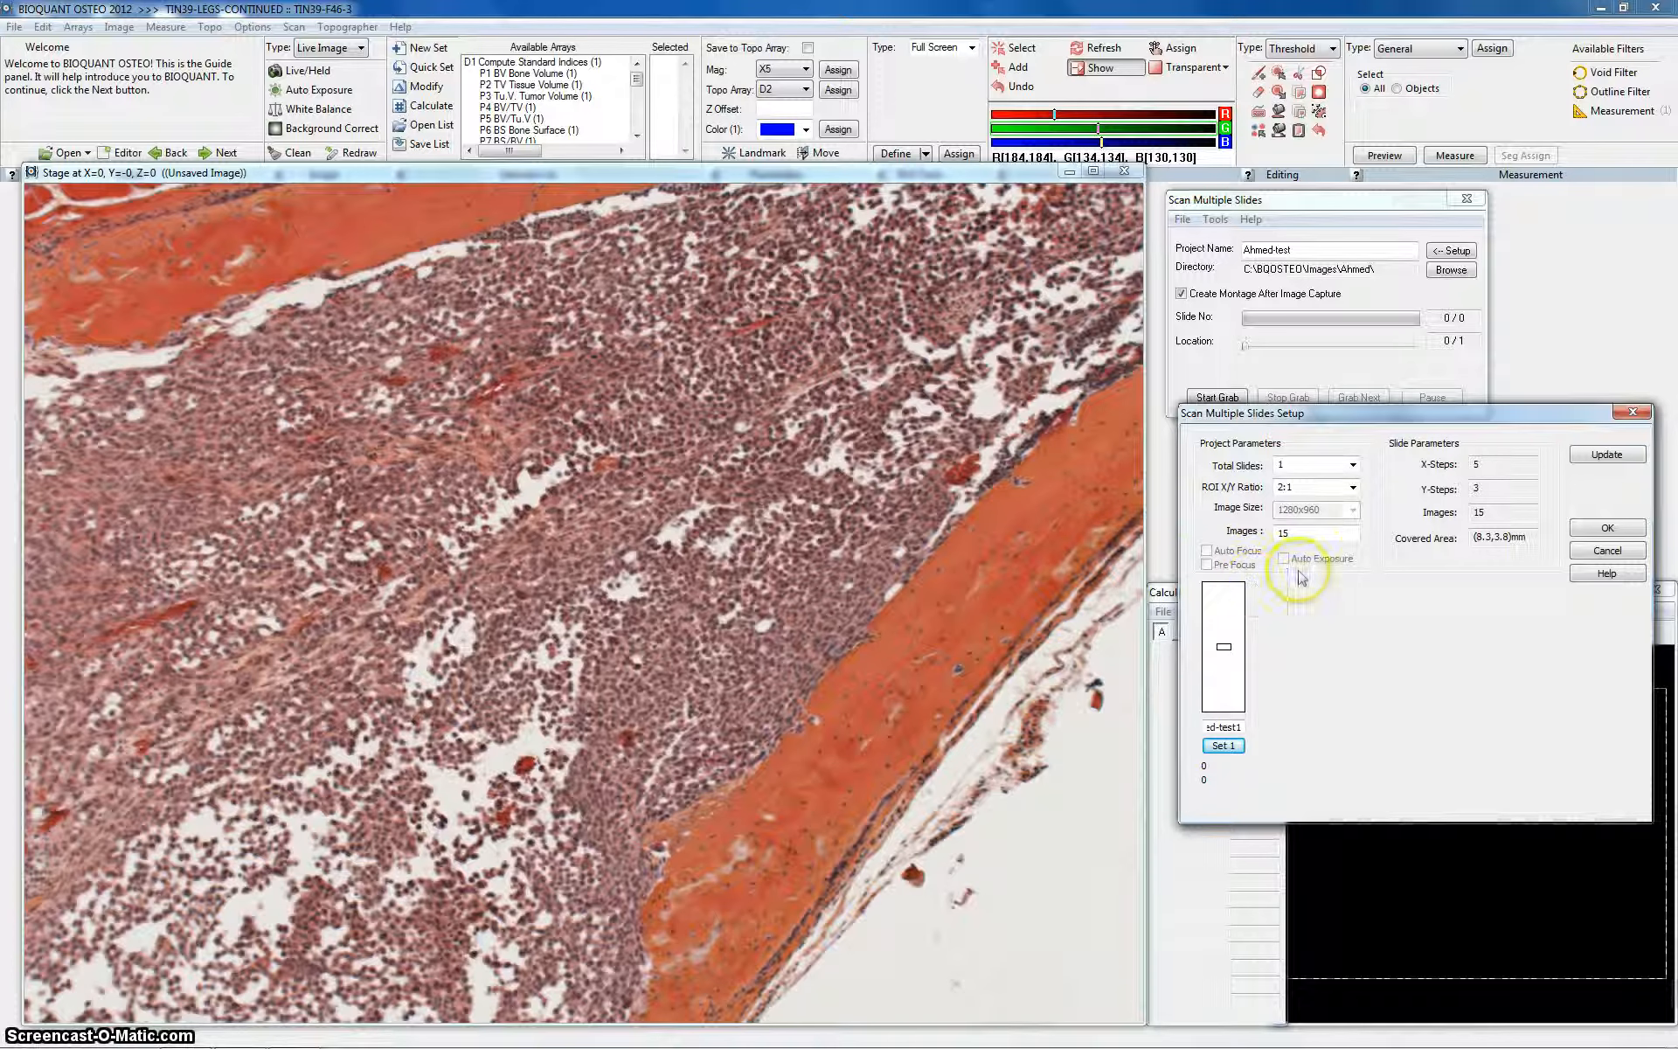
{"action": "left_click", "coordinate": [1587, 527]}
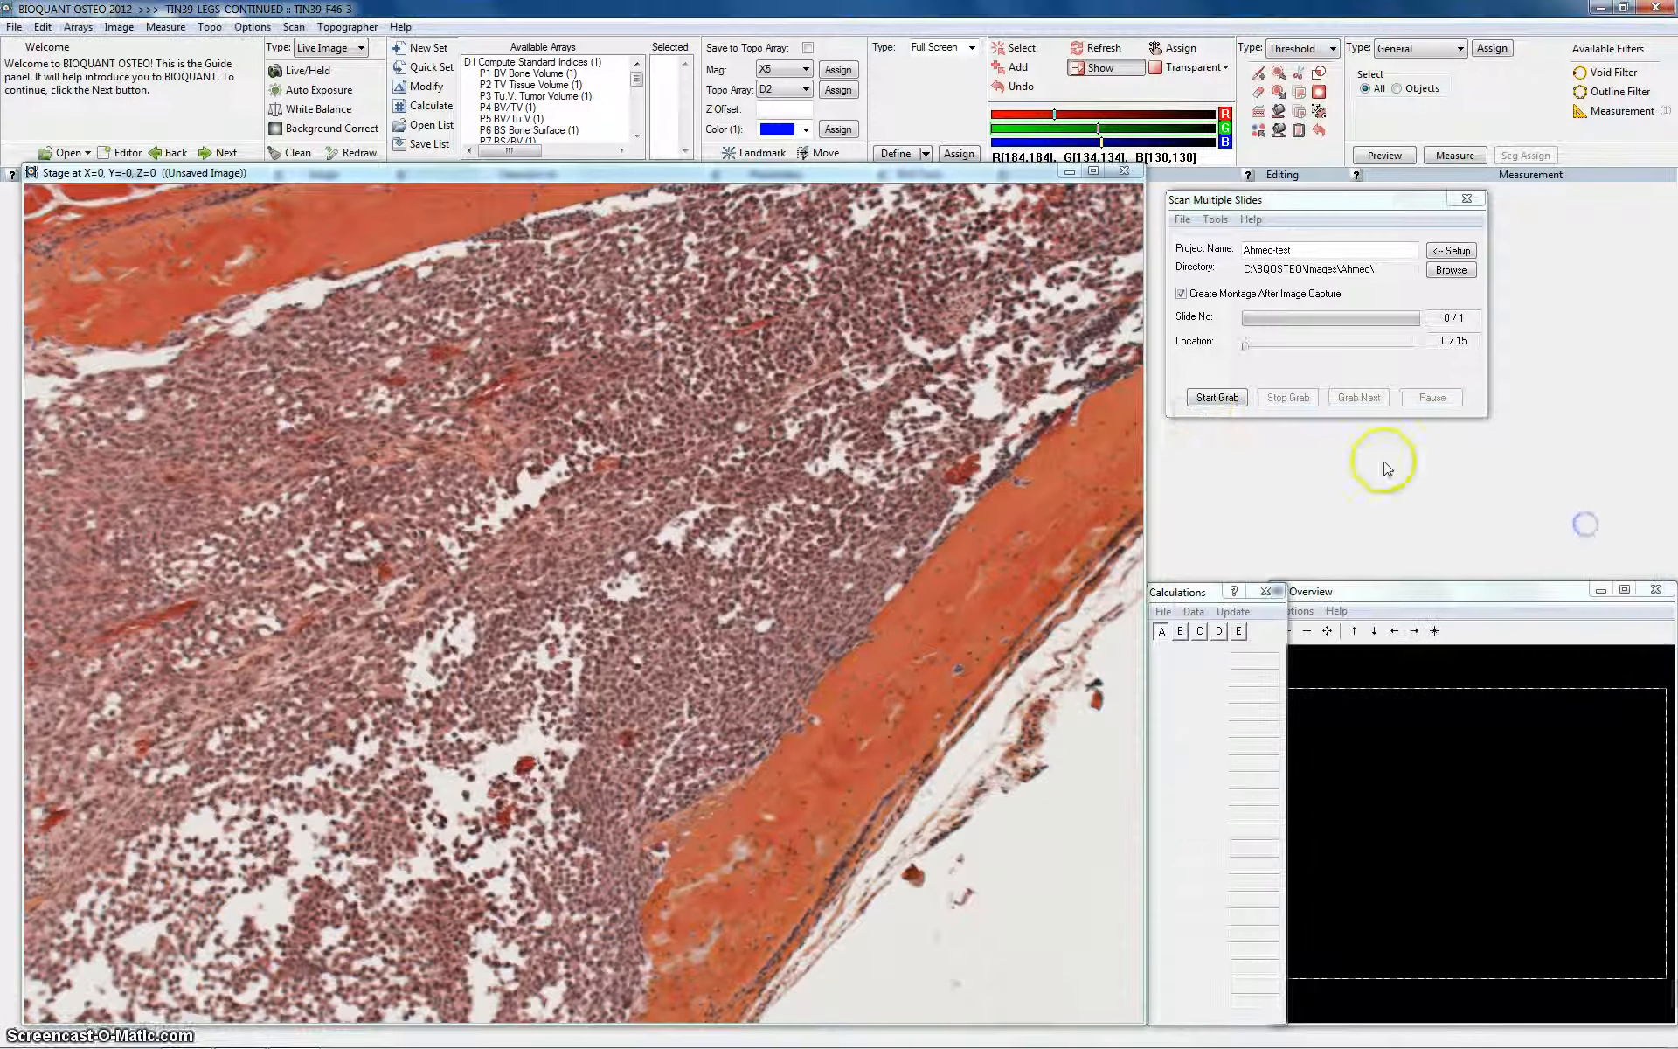
Run the slide scan to grab all its images and create the montage
{"action": "left_click", "coordinate": [1217, 397]}
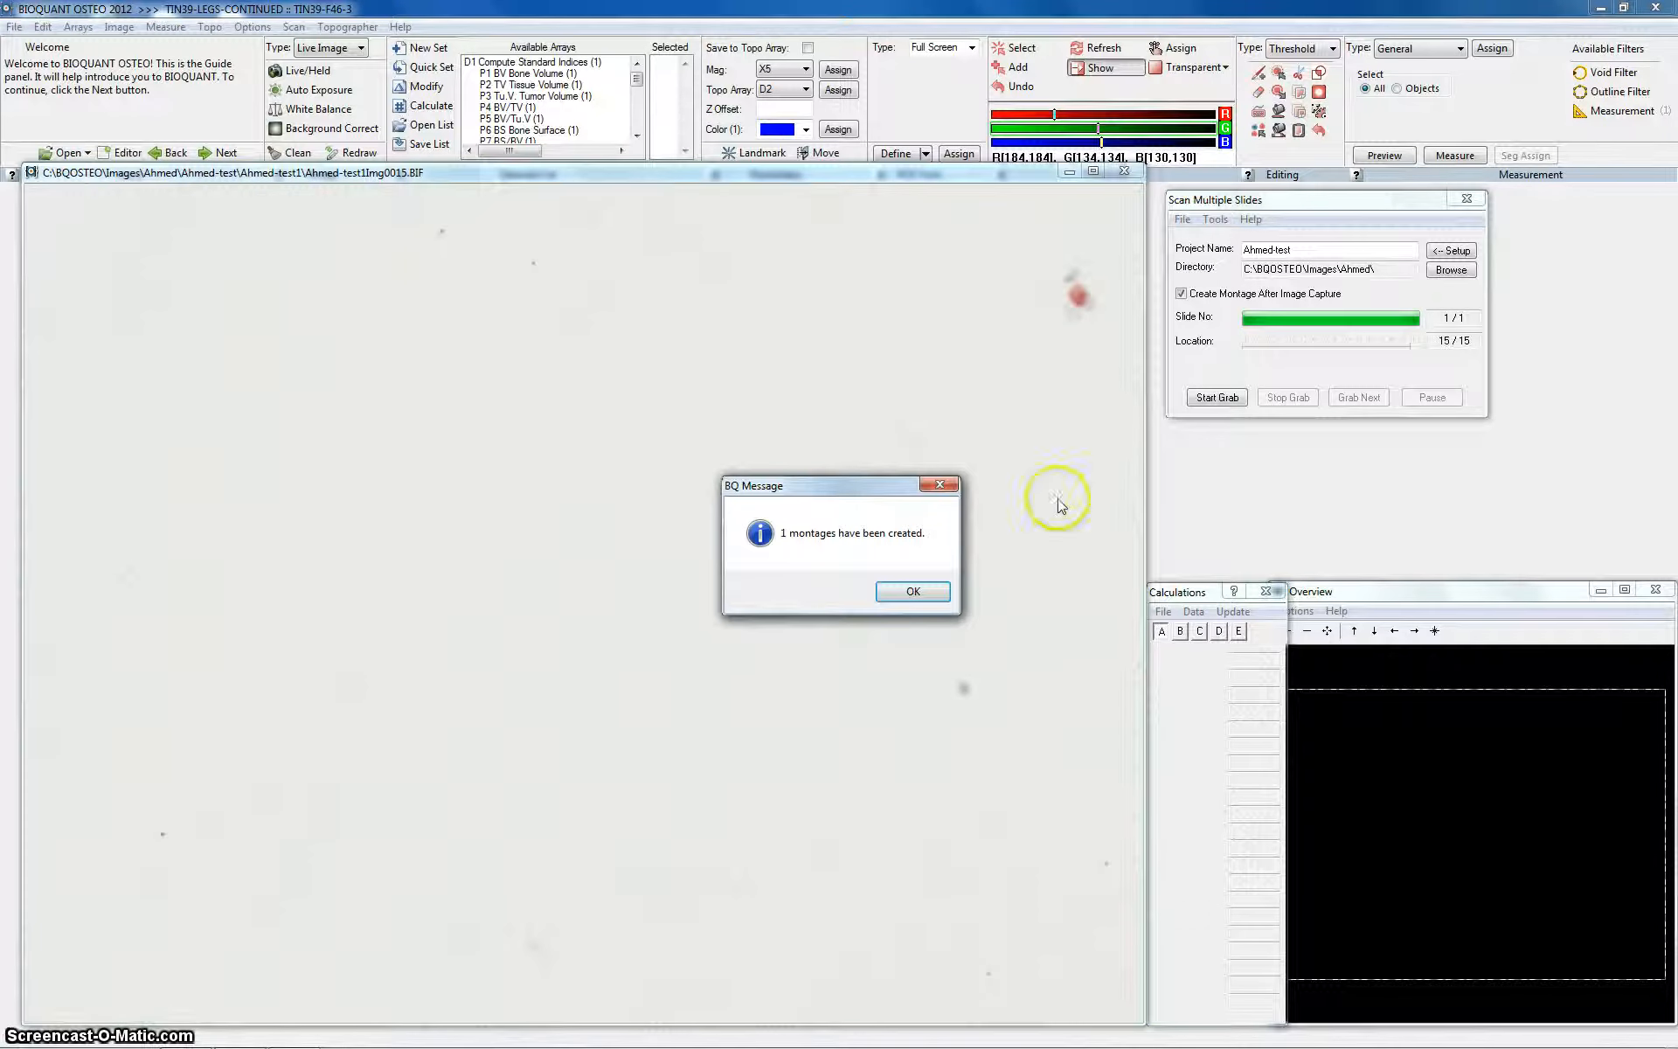
{"action": "left_click", "coordinate": [915, 591]}
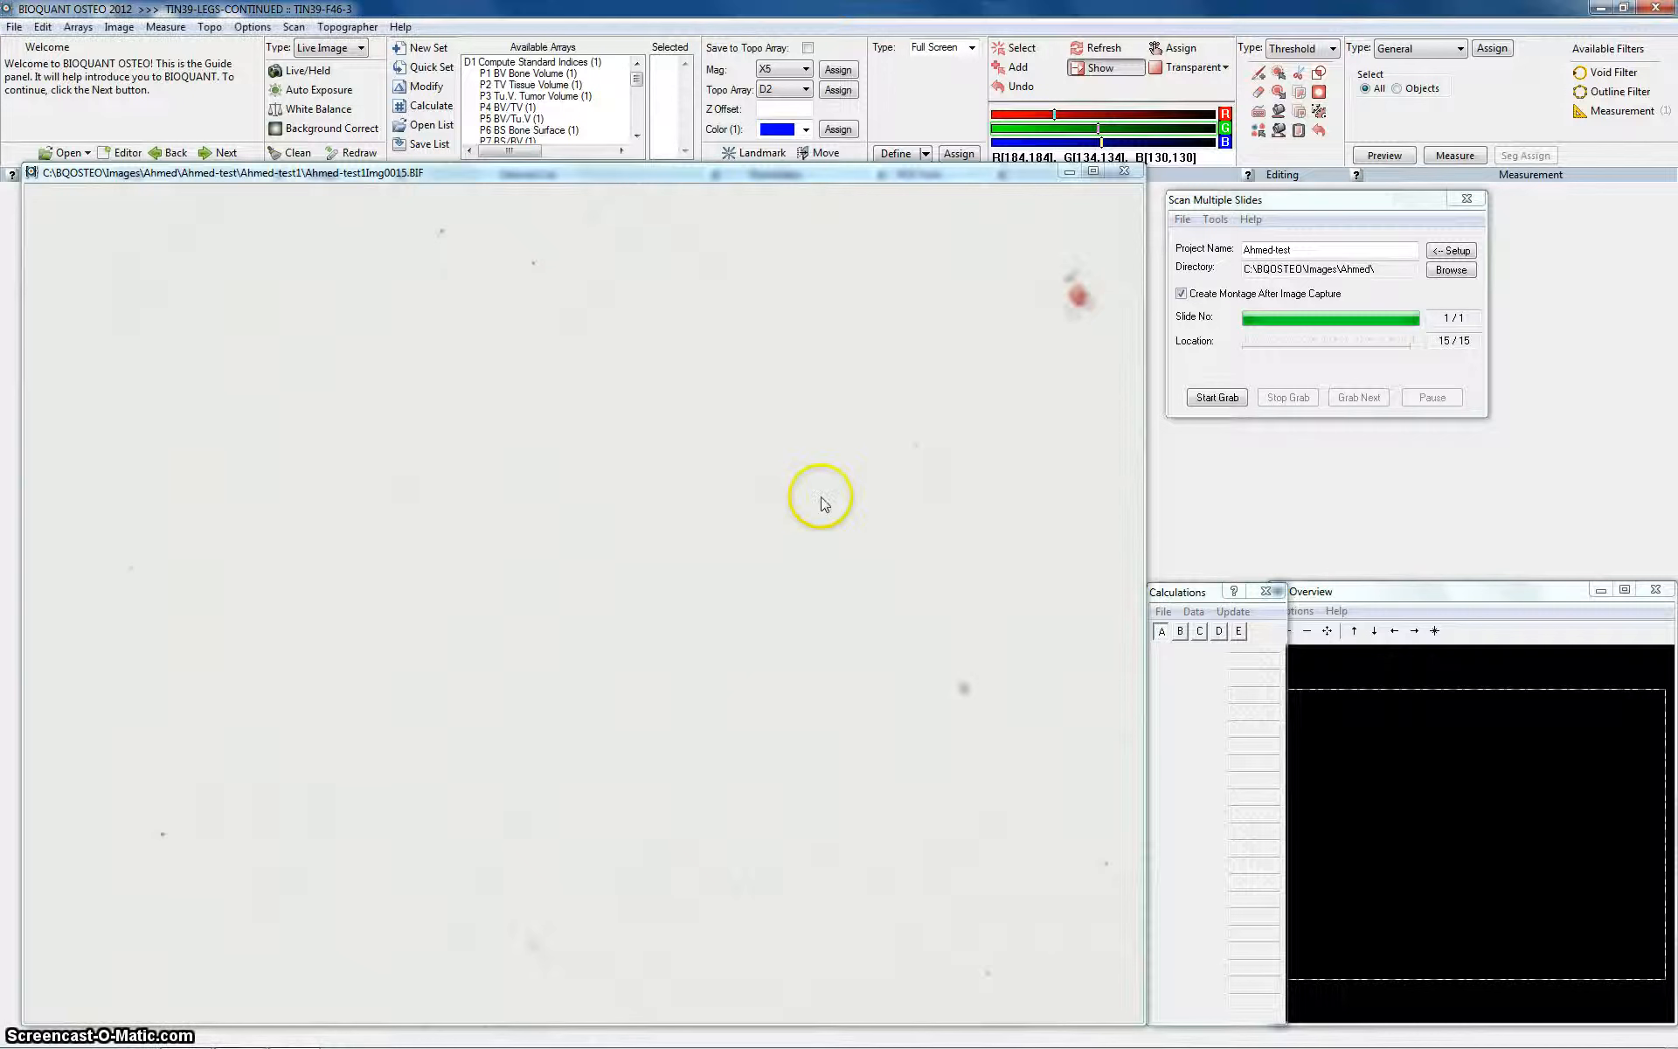
Switch the image window back to the live camera image
{"action": "left_click", "coordinate": [322, 48]}
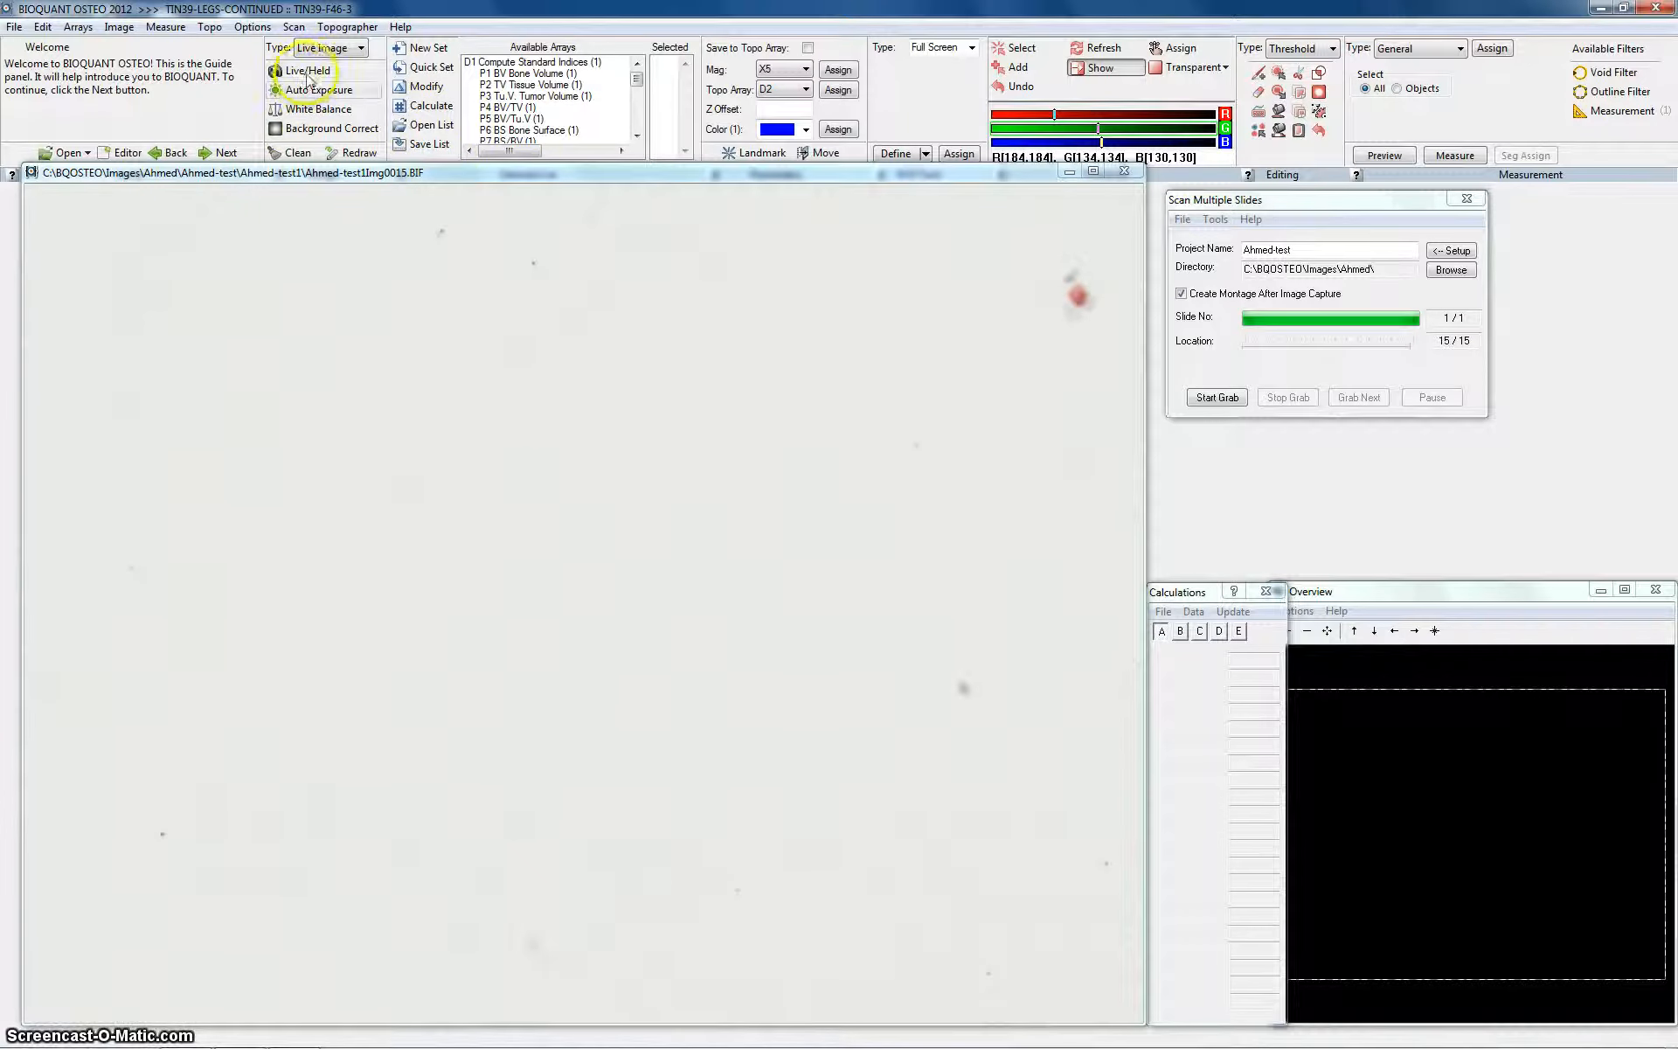
{"action": "left_click", "coordinate": [311, 71]}
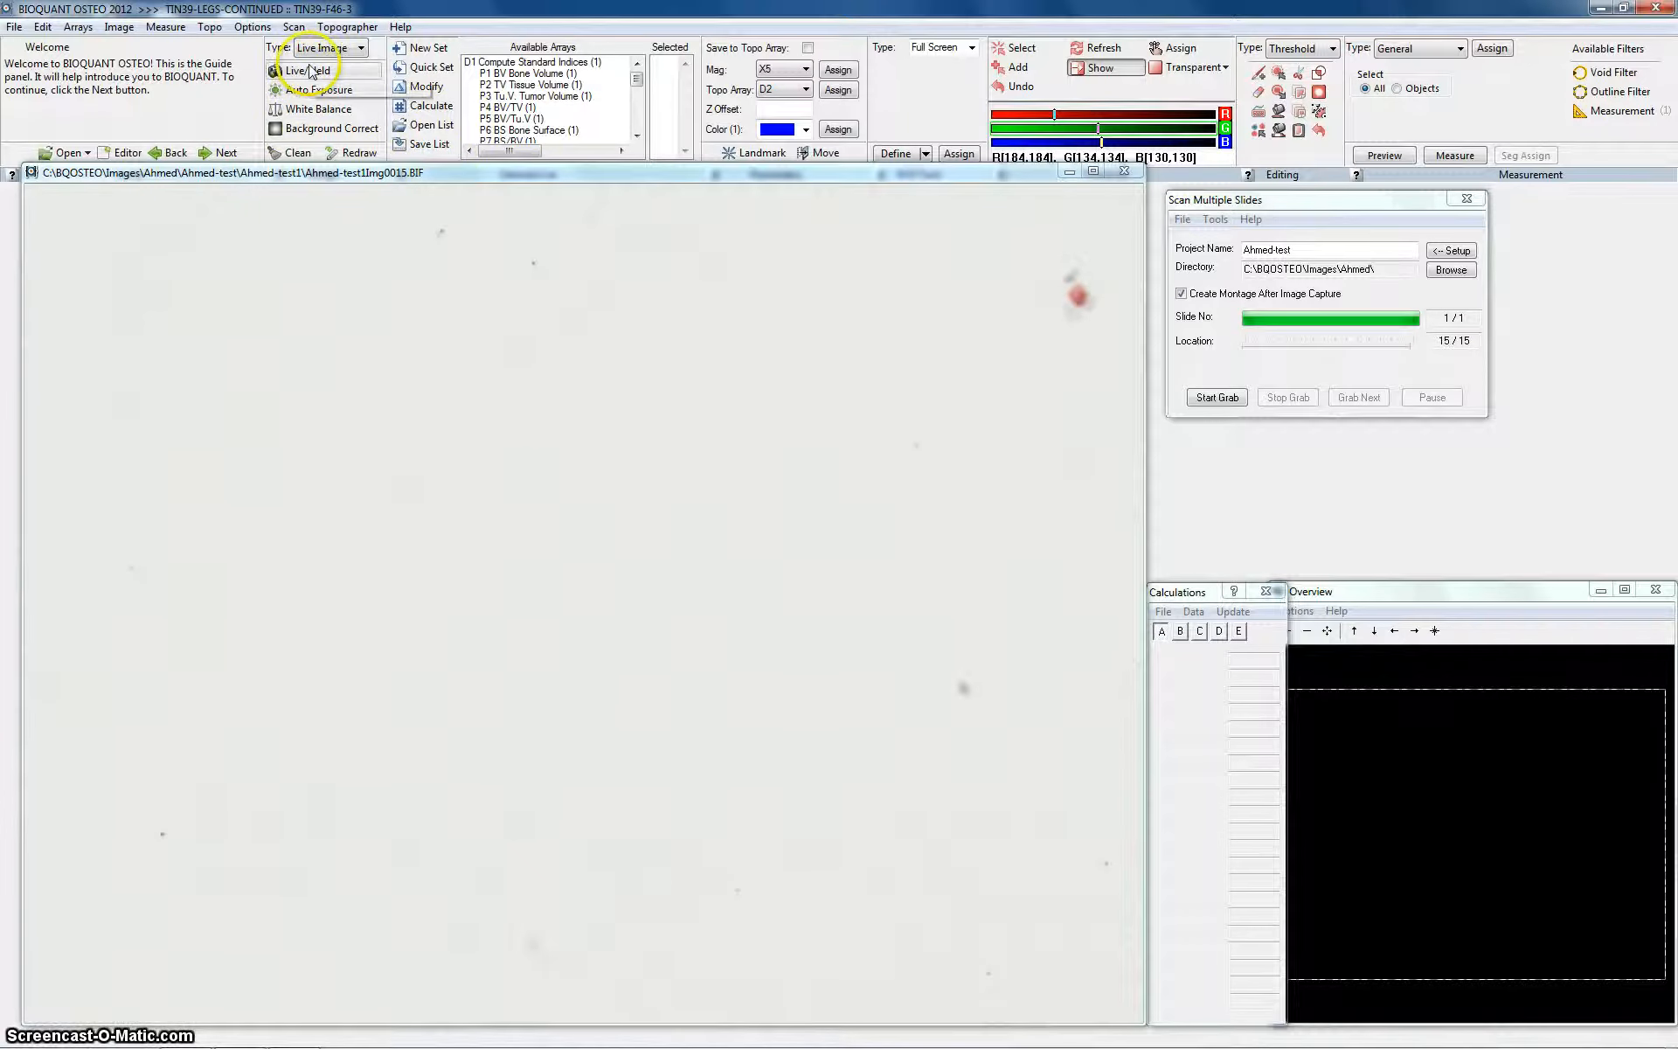